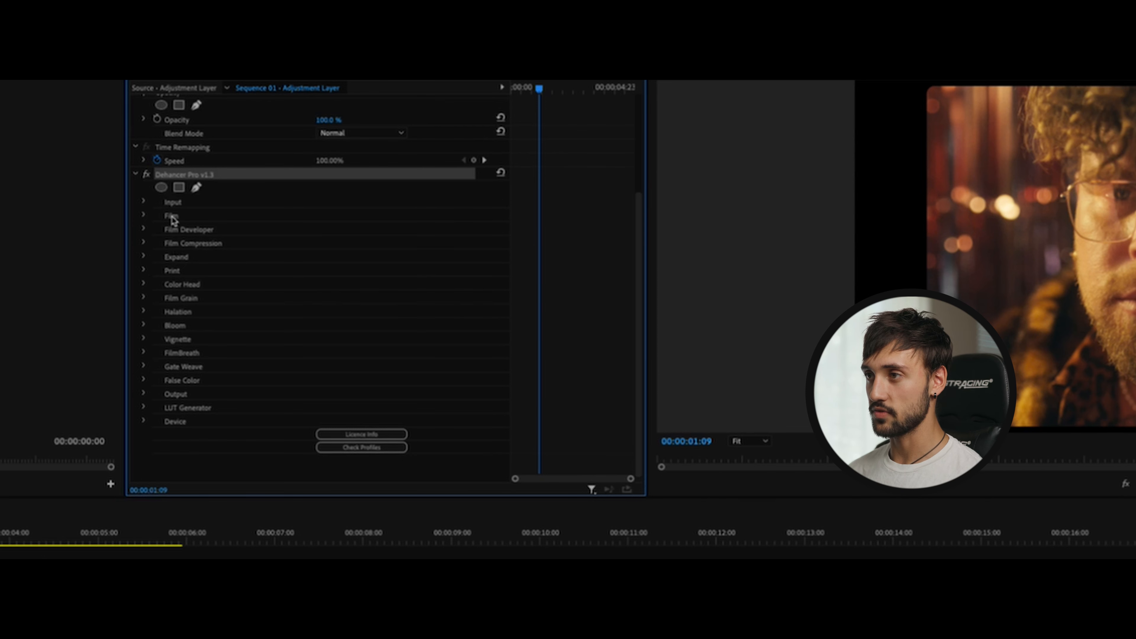
Step: Examine the Expand and Film Grain settings of the Dehancer Pro effect
{"action": "left_click", "coordinate": [144, 256]}
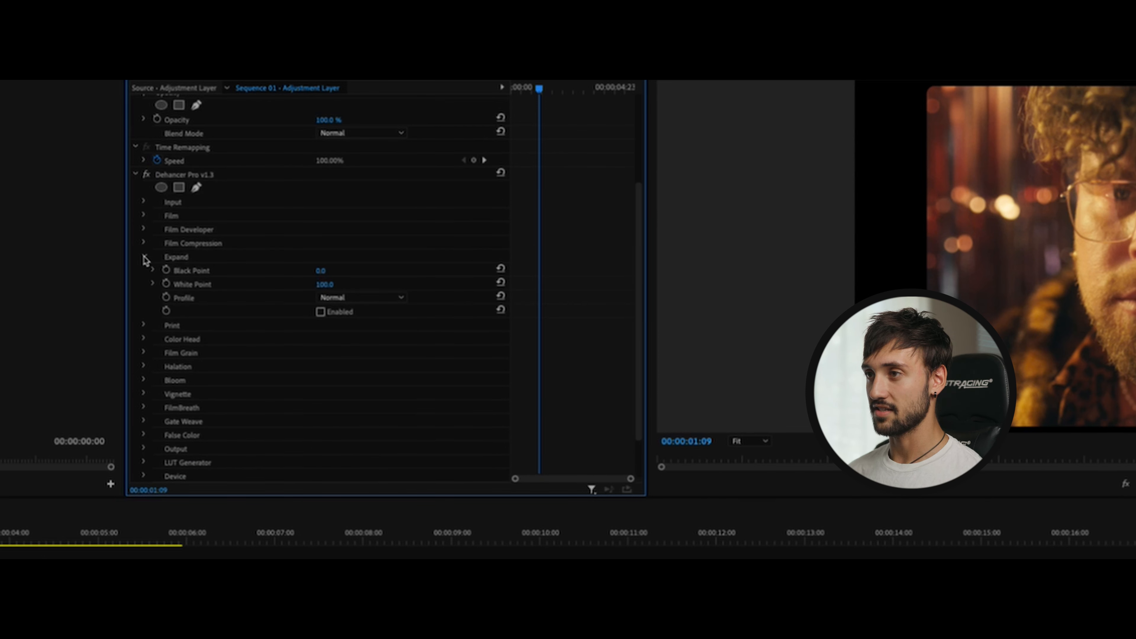
{"action": "left_click", "coordinate": [144, 256]}
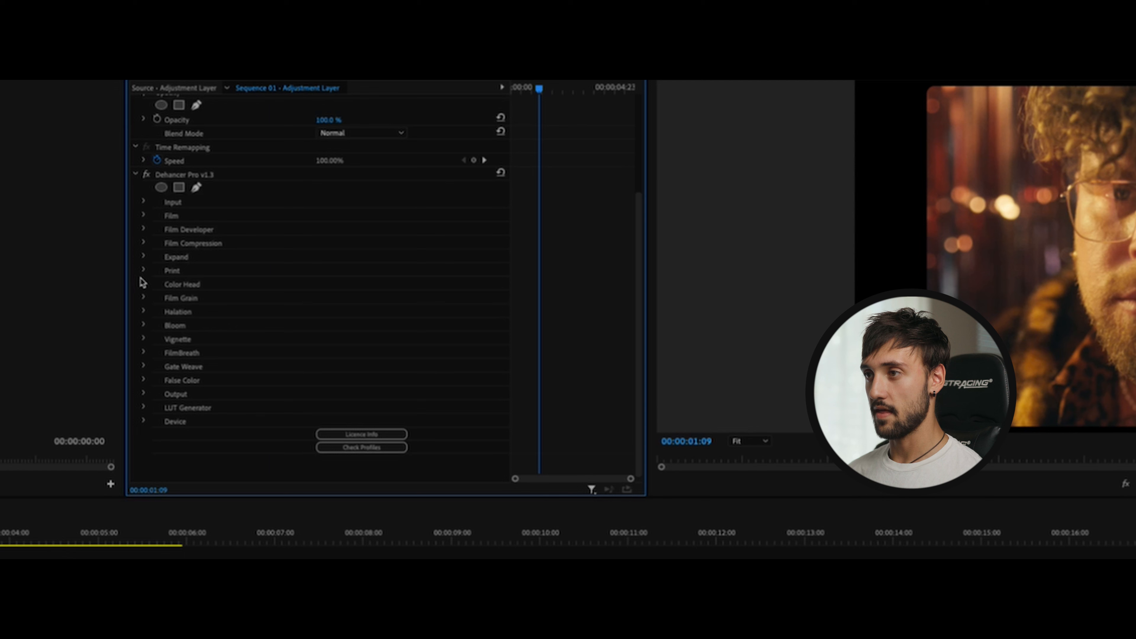
{"action": "left_click", "coordinate": [143, 297]}
{"action": "left_click", "coordinate": [143, 298]}
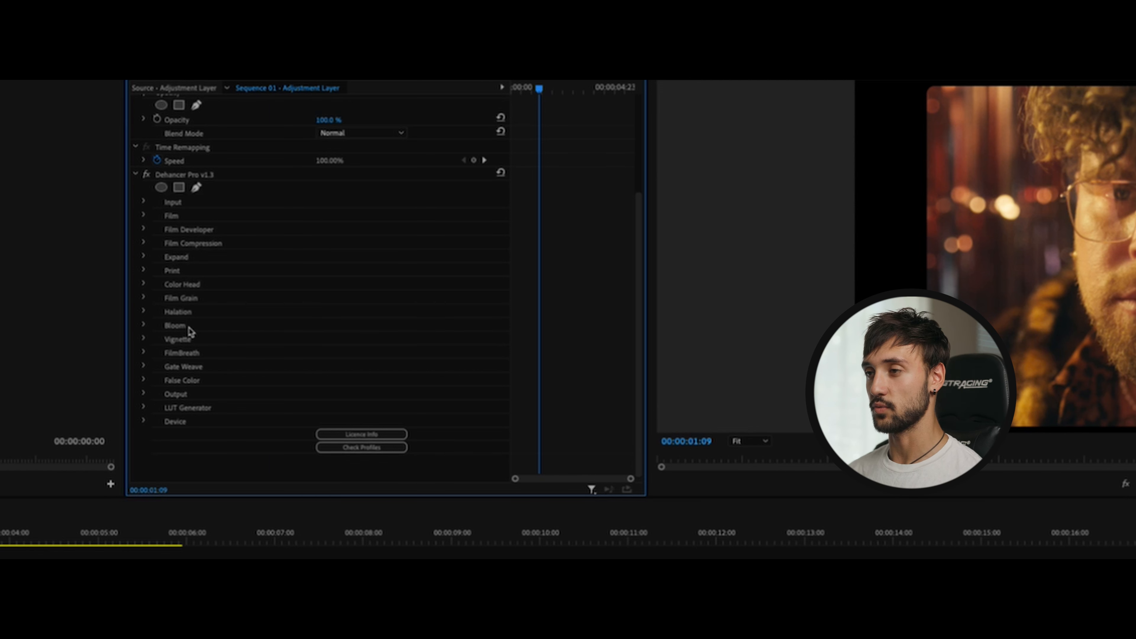
Step: Try the IRE 16-zone False Color display on the adjustment layer's Dehancer Pro effect
{"action": "left_click", "coordinate": [143, 379]}
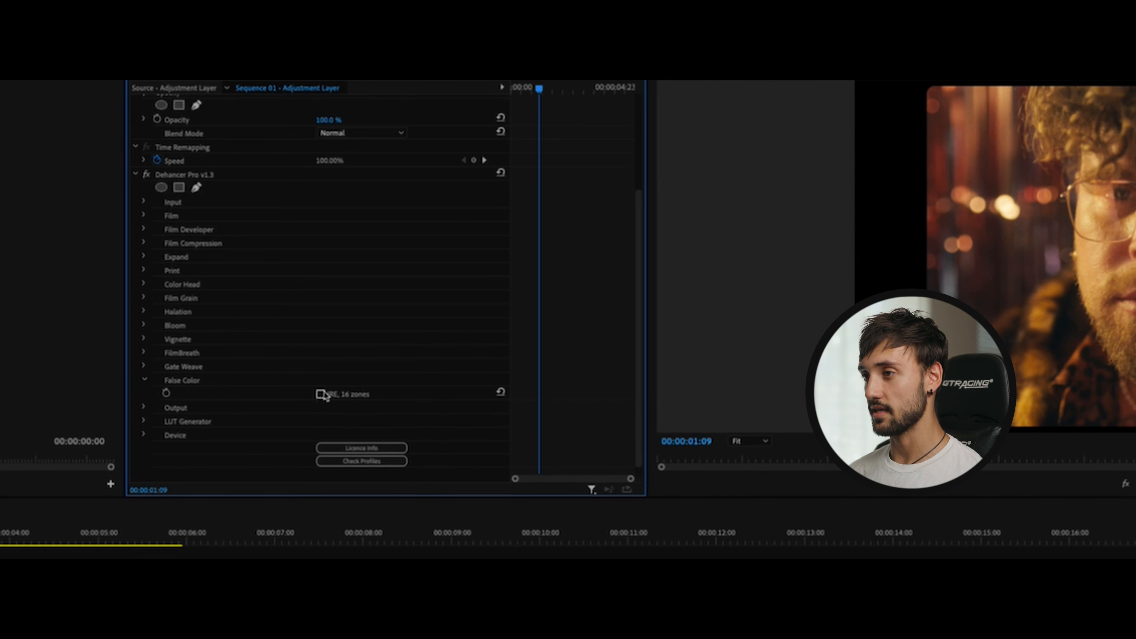
{"action": "left_click", "coordinate": [320, 394]}
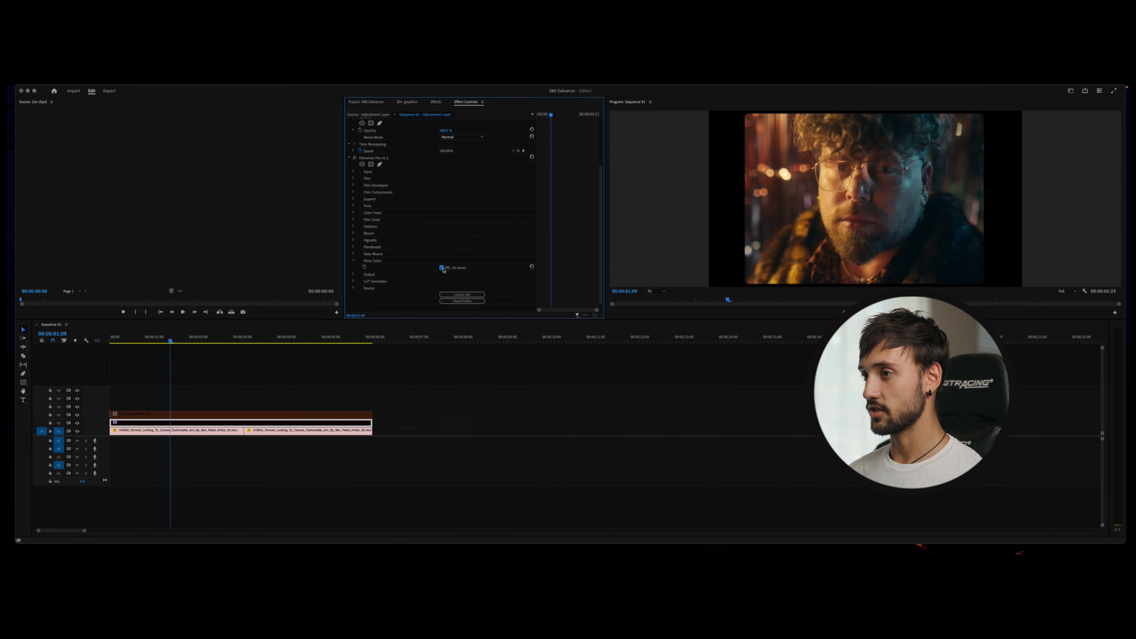
{"action": "left_click", "coordinate": [238, 424]}
{"action": "key", "text": "shift+super+e"}
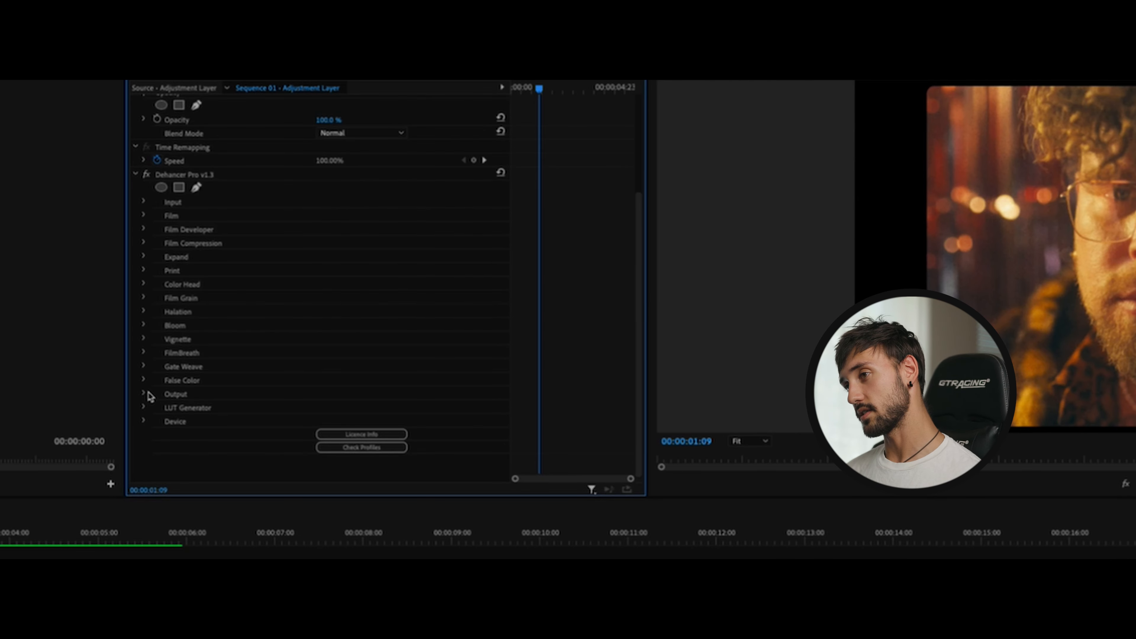
Step: Examine the LUT Generator's input transform, LUT size and export options
{"action": "left_click", "coordinate": [144, 408]}
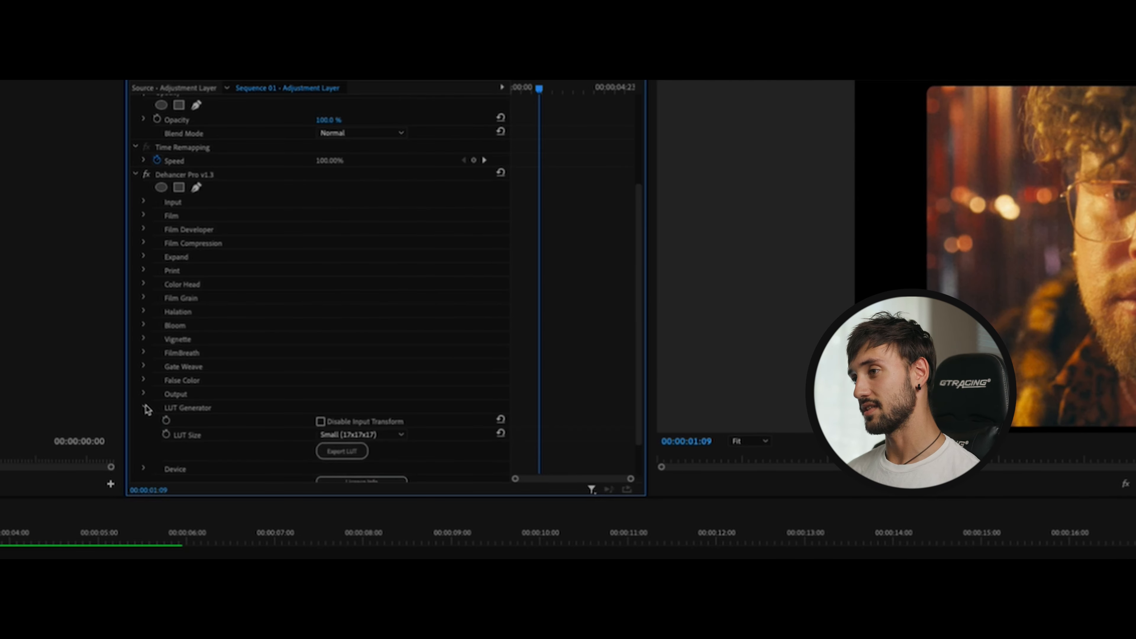
{"action": "scroll", "coordinate": [297, 425], "scroll_direction": "down", "scroll_amount": 2}
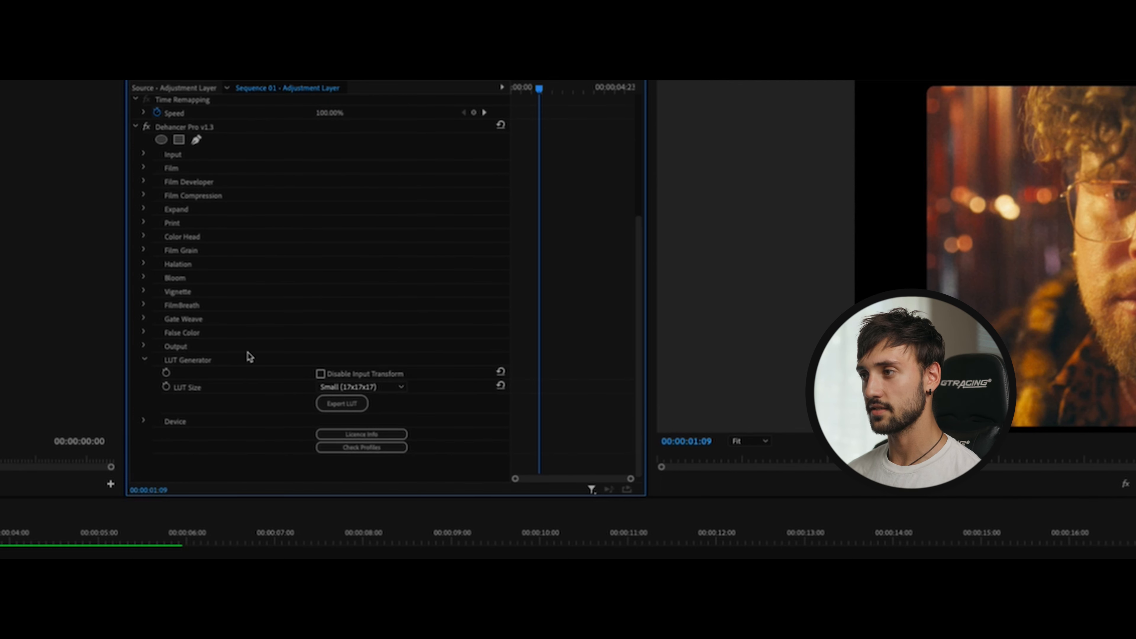
{"action": "left_click", "coordinate": [343, 408]}
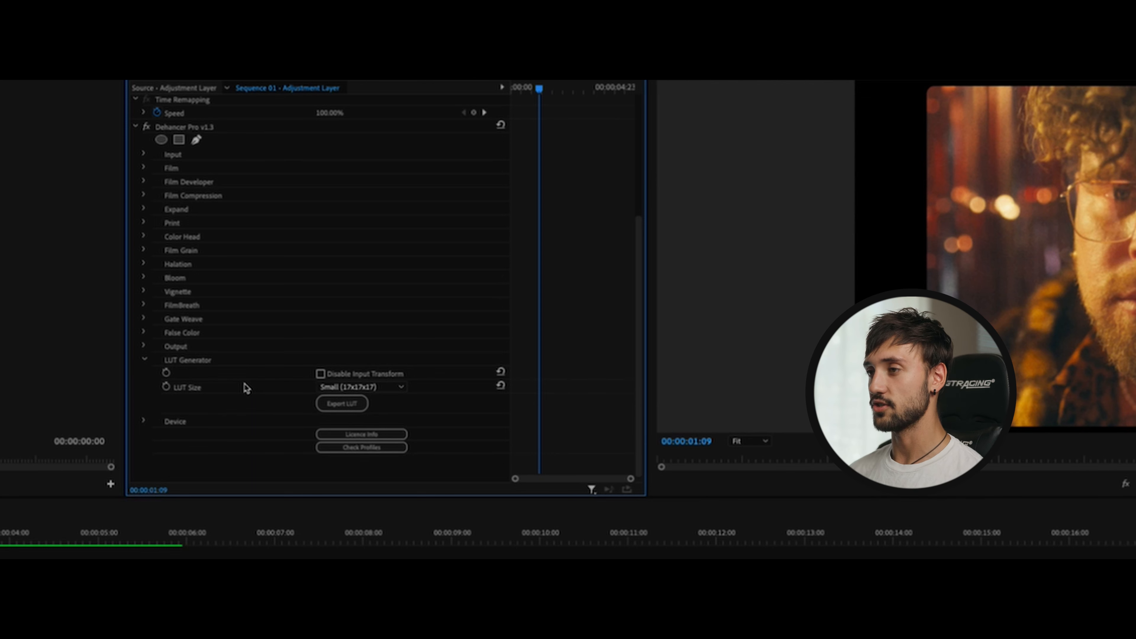
{"action": "left_click", "coordinate": [146, 362]}
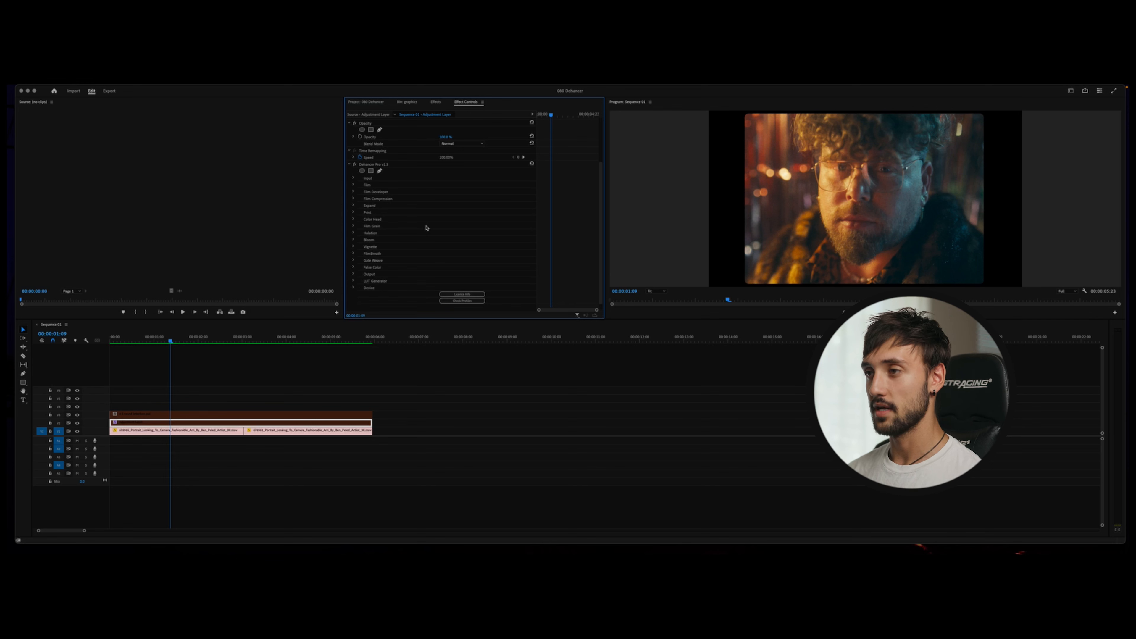
Step: Examine the Halation, Input and Film Grain settings of the Dehancer Pro effect
{"action": "left_click", "coordinate": [353, 233]}
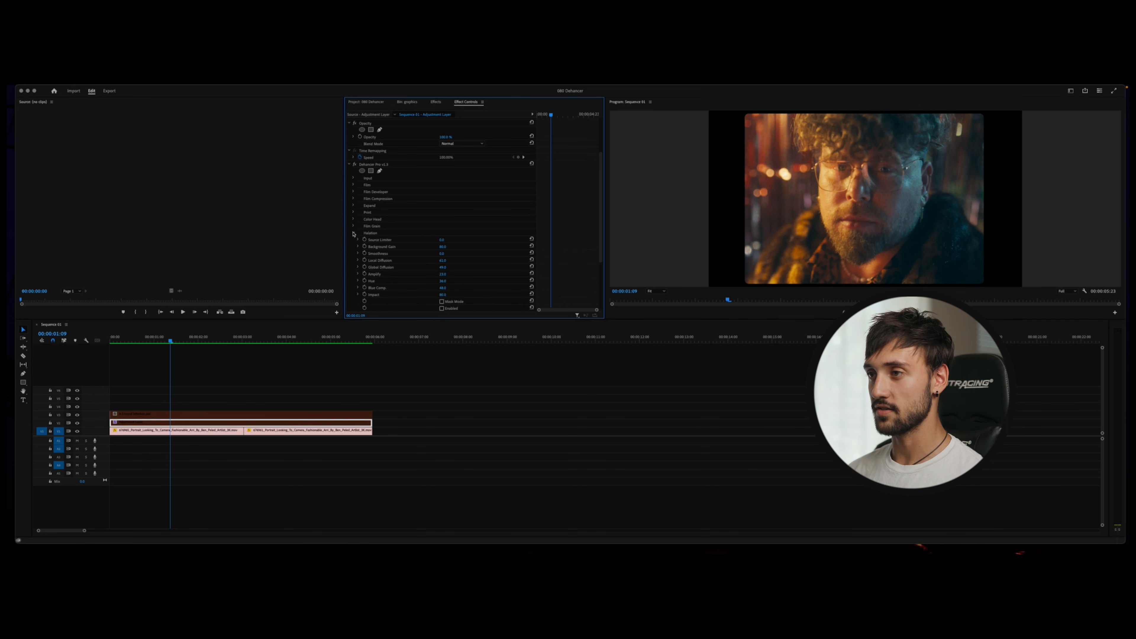
{"action": "left_click", "coordinate": [353, 233]}
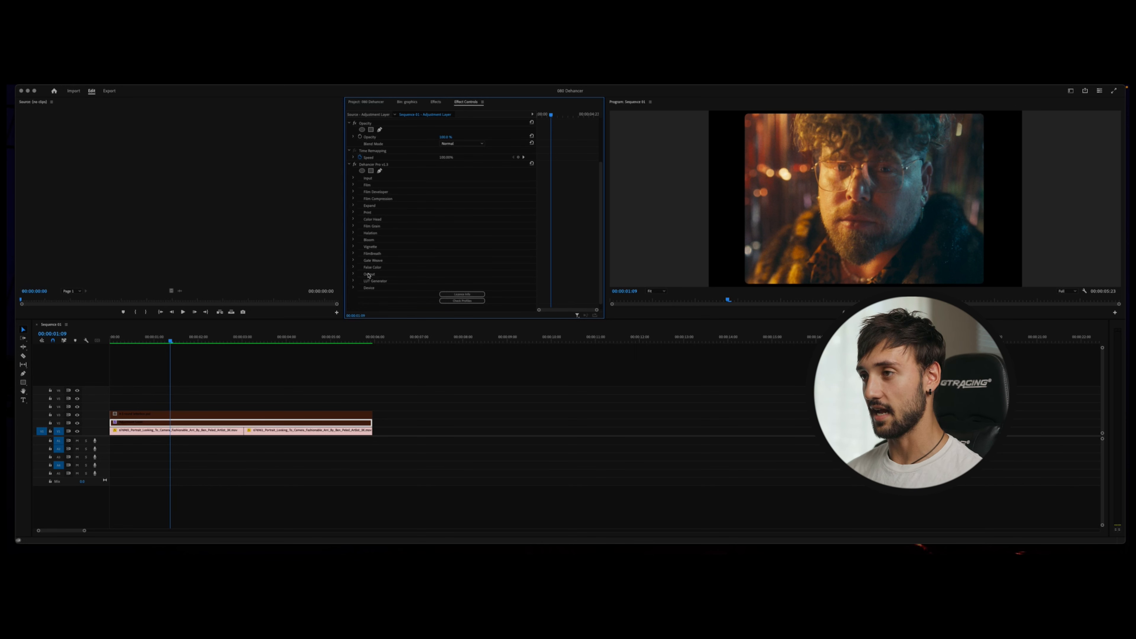
{"action": "left_click", "coordinate": [353, 178]}
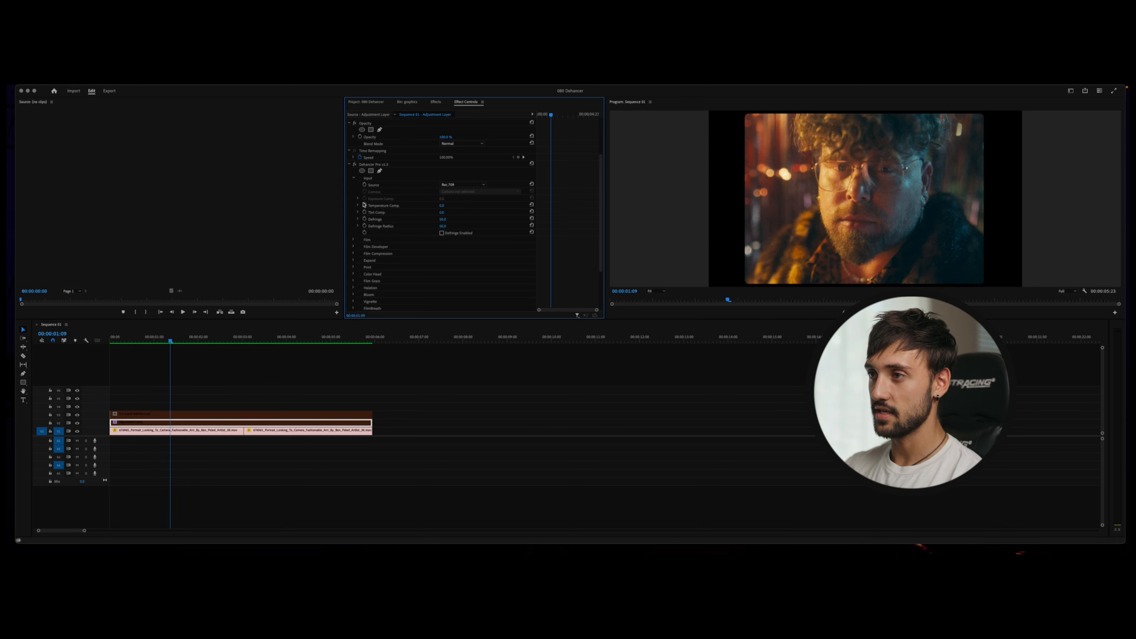
{"action": "left_click", "coordinate": [354, 178]}
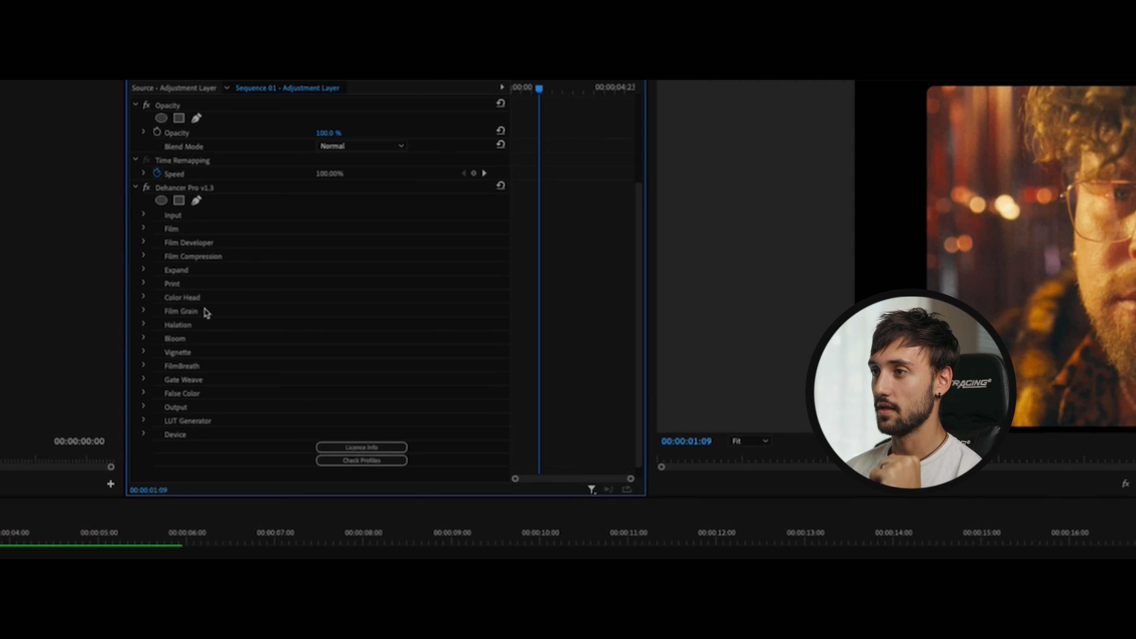
{"action": "left_click", "coordinate": [143, 311]}
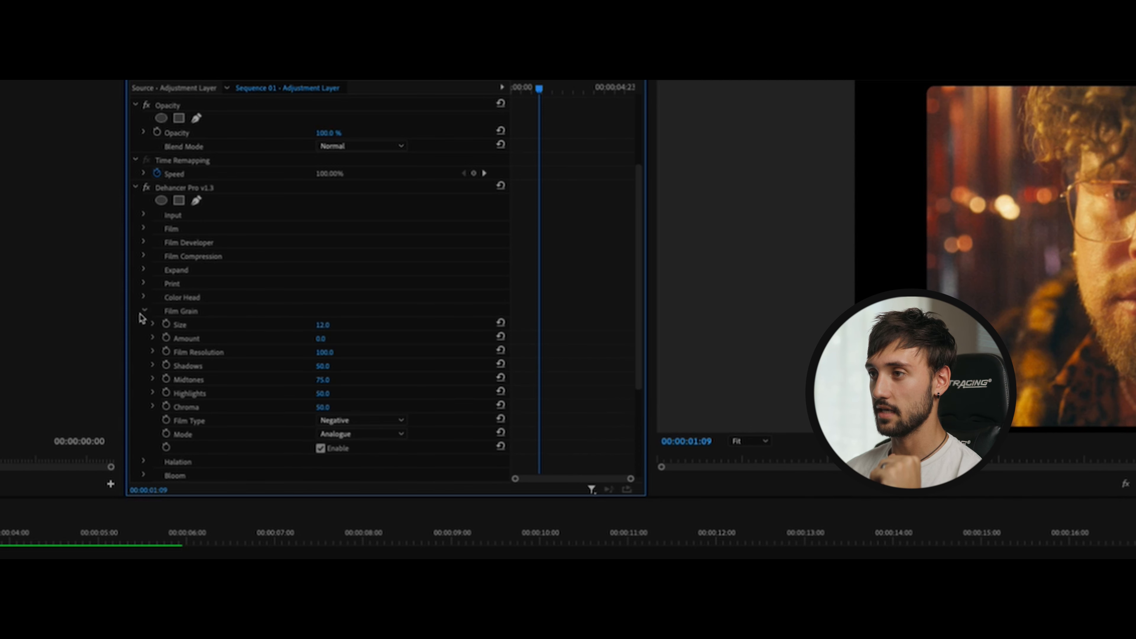
{"action": "left_click", "coordinate": [143, 311]}
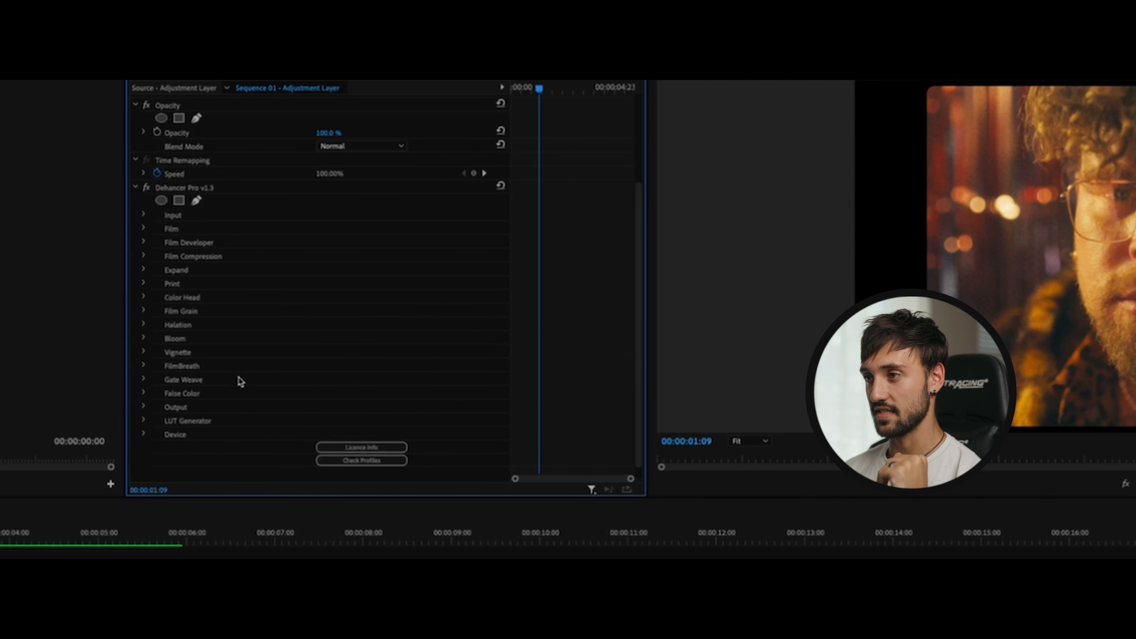
{"action": "left_click", "coordinate": [143, 214]}
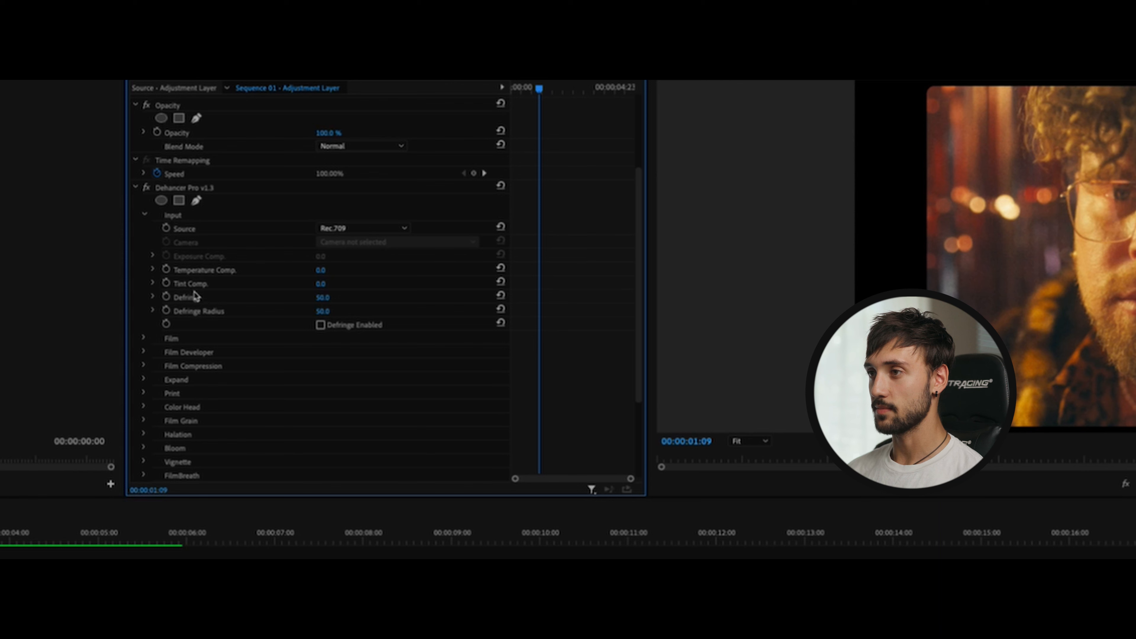
{"action": "left_click", "coordinate": [145, 215]}
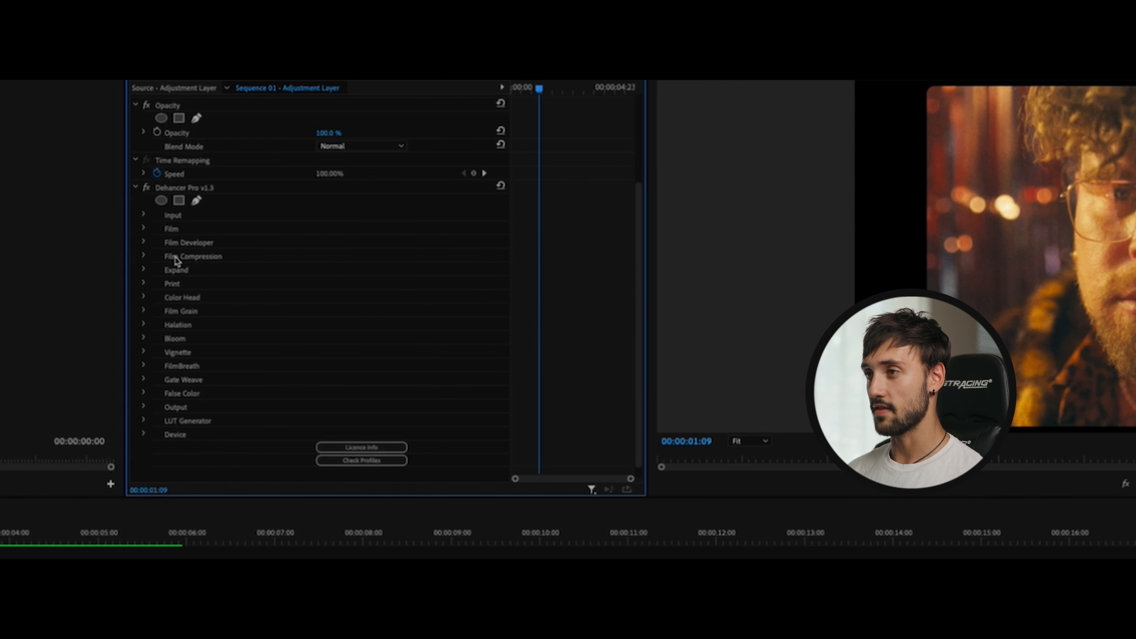
Step: Set the Expand Black Point to 12 while Expand is enabled, and disable Expand again
{"action": "left_click", "coordinate": [143, 270]}
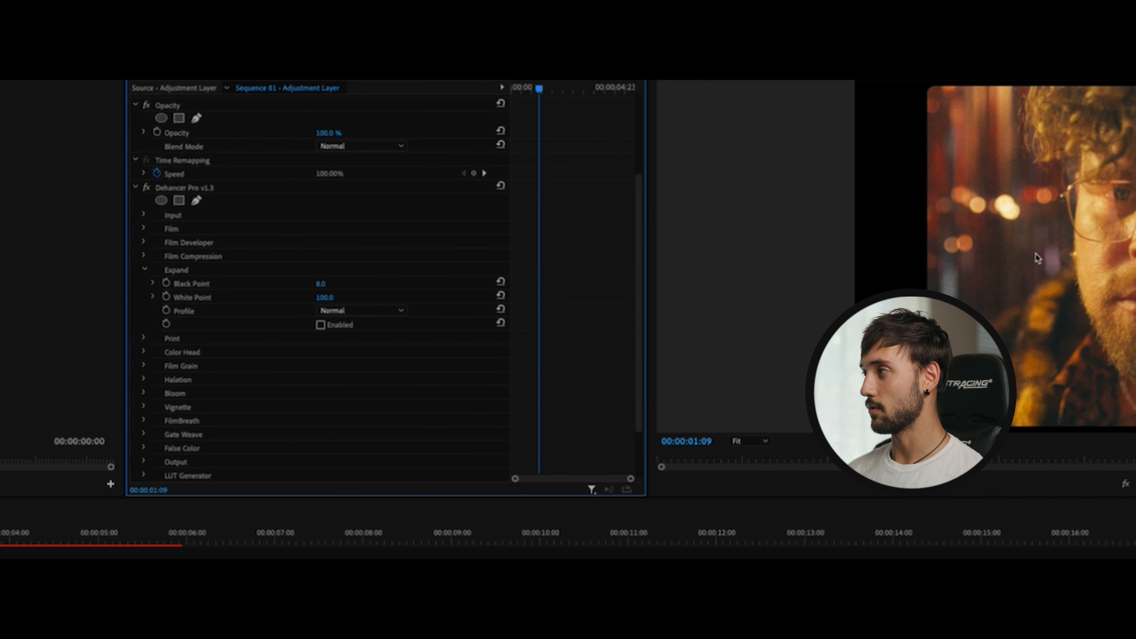
{"action": "left_click", "coordinate": [320, 325]}
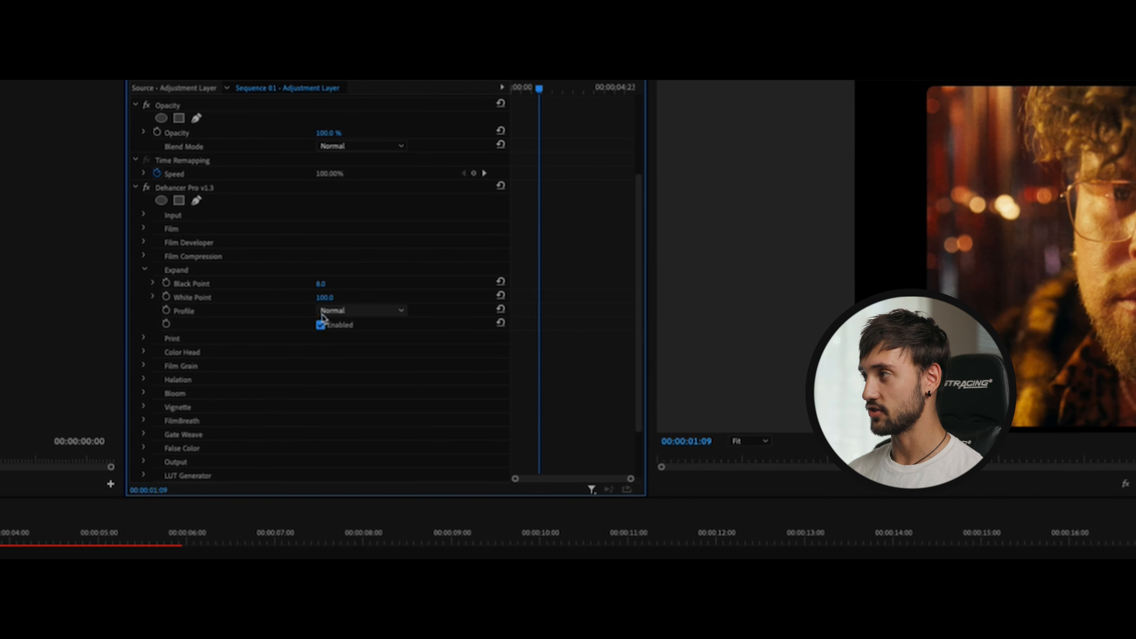
{"action": "left_click", "coordinate": [321, 284]}
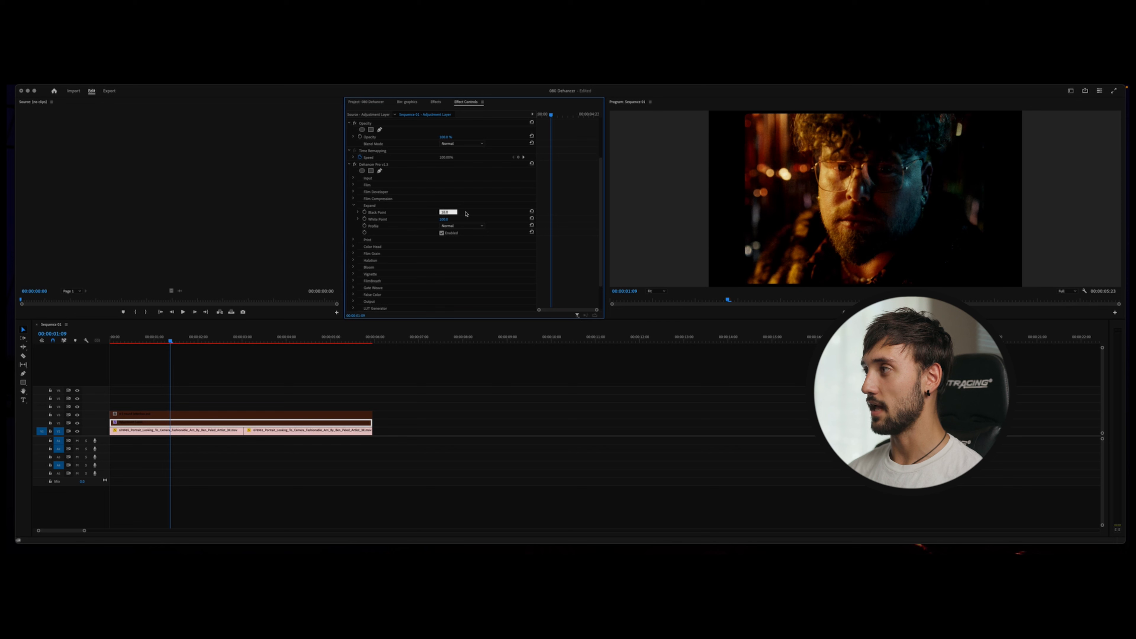
{"action": "type", "text": "12.0"}
{"action": "key", "text": "Return"}
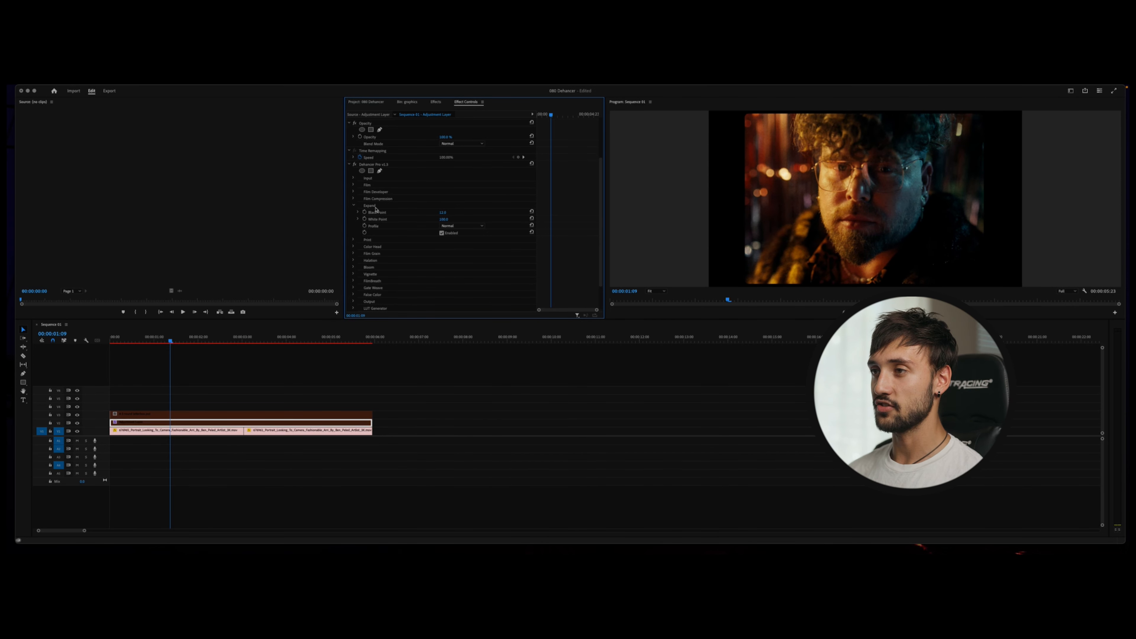
{"action": "left_click", "coordinate": [442, 233]}
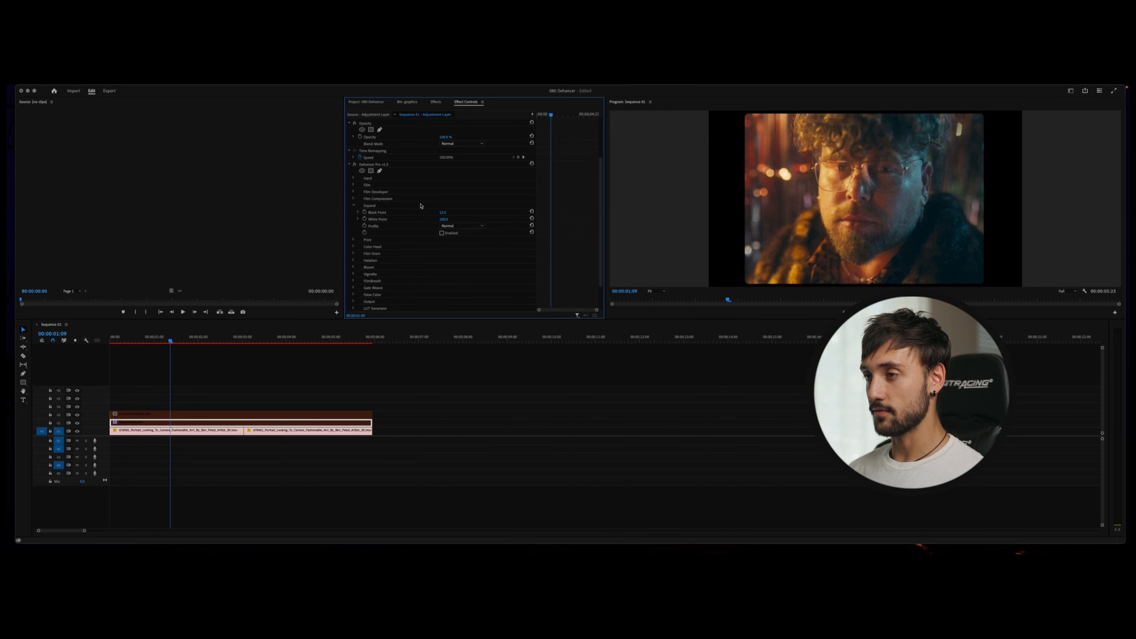
{"action": "left_click", "coordinate": [353, 206]}
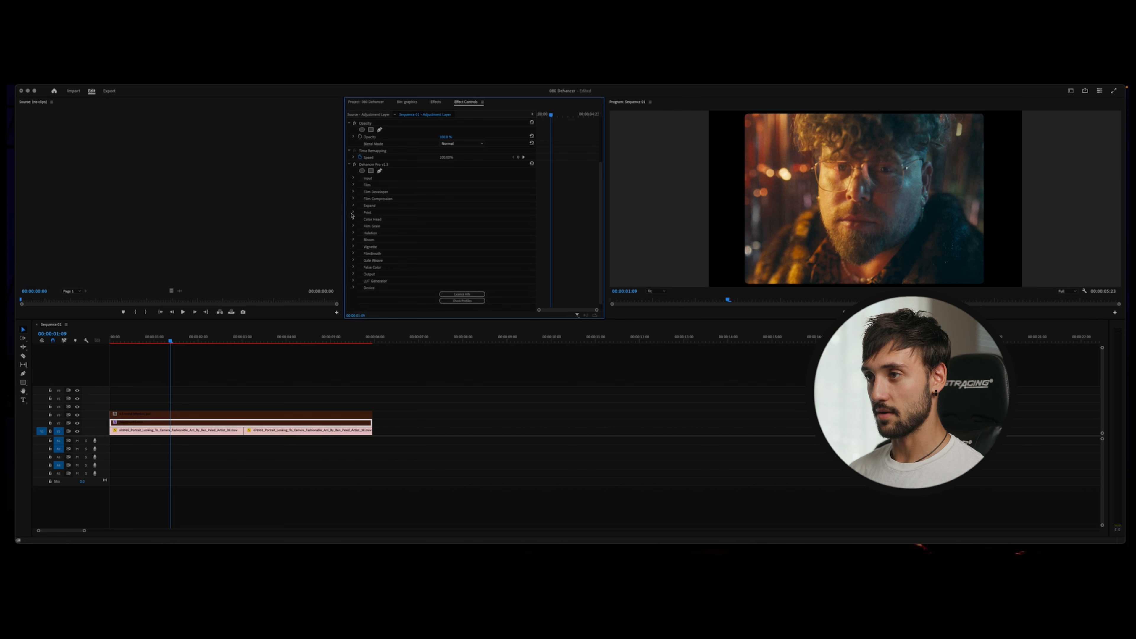
Step: Try a Print exposure of 1.9 EV and set the exposure to 0
{"action": "left_click", "coordinate": [353, 212]}
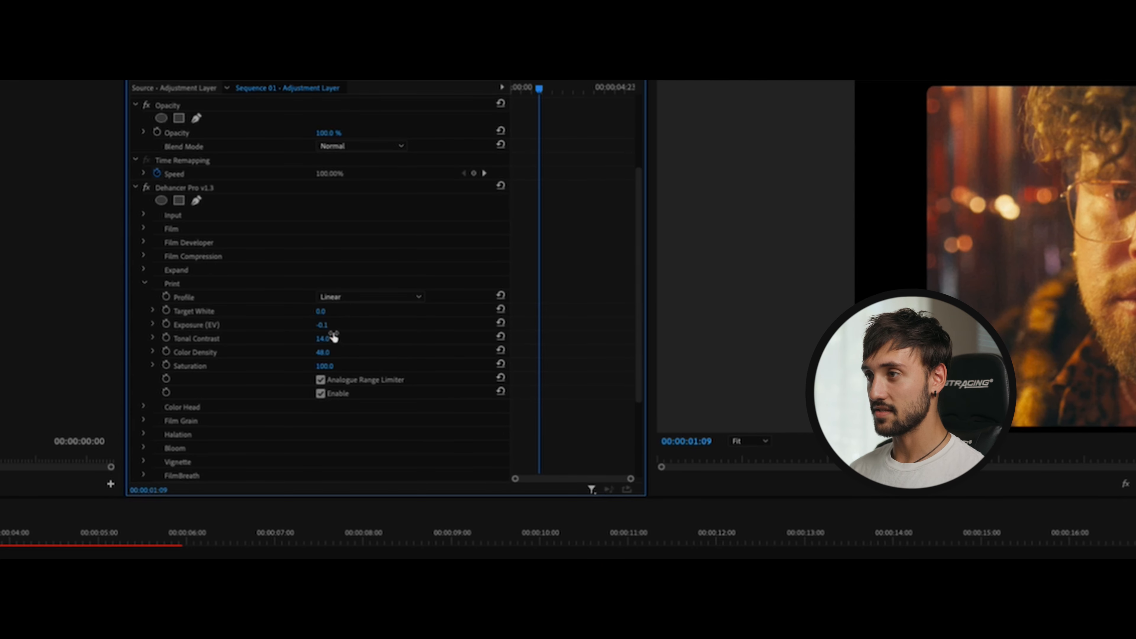
{"action": "left_click", "coordinate": [322, 325]}
{"action": "type", "text": "1.9"}
{"action": "key", "text": "Return"}
{"action": "key", "text": "Down"}
{"action": "key", "text": "Down"}
{"action": "type", "text": "0"}
{"action": "key", "text": "Return"}
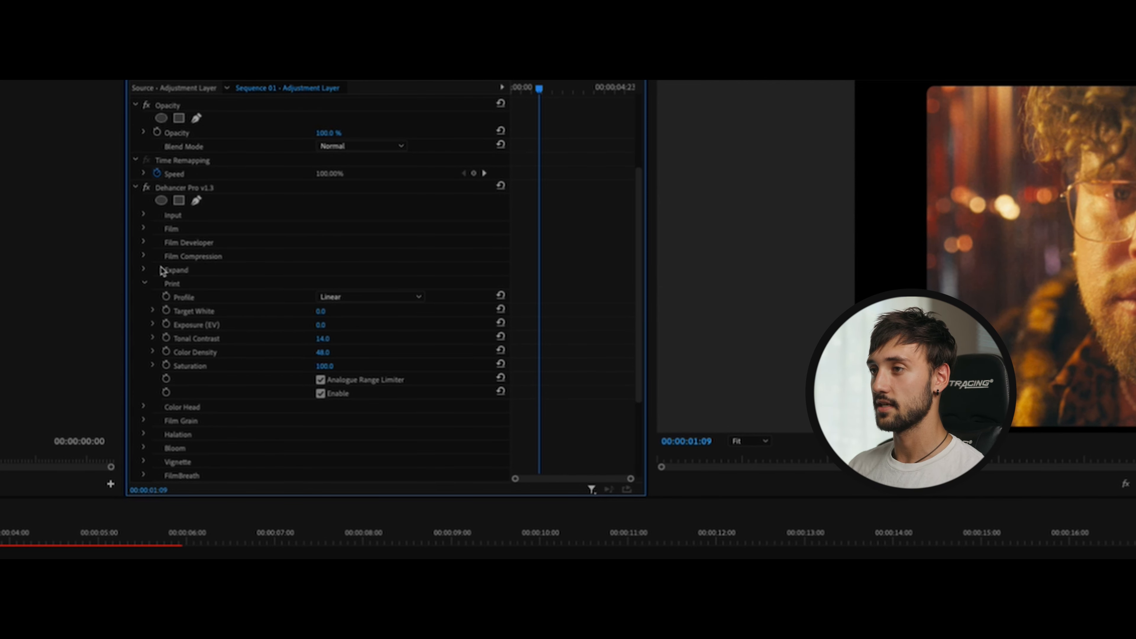
{"action": "left_click", "coordinate": [144, 283]}
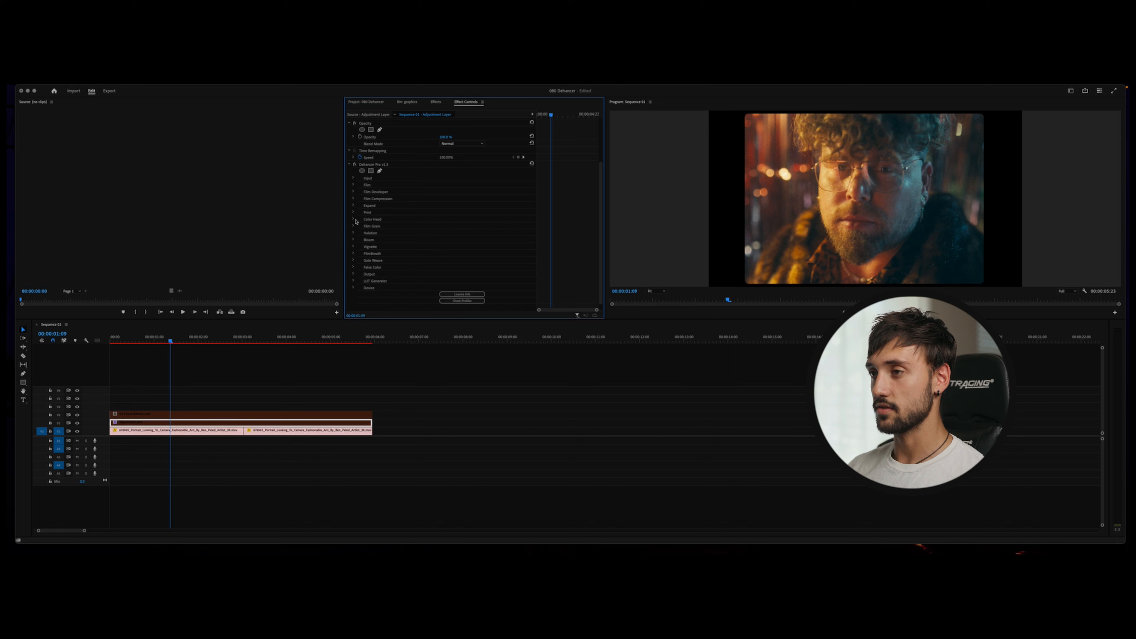
Step: Examine the Color Head's color balance, tone, exposure preservation and impact settings
{"action": "left_click", "coordinate": [354, 220]}
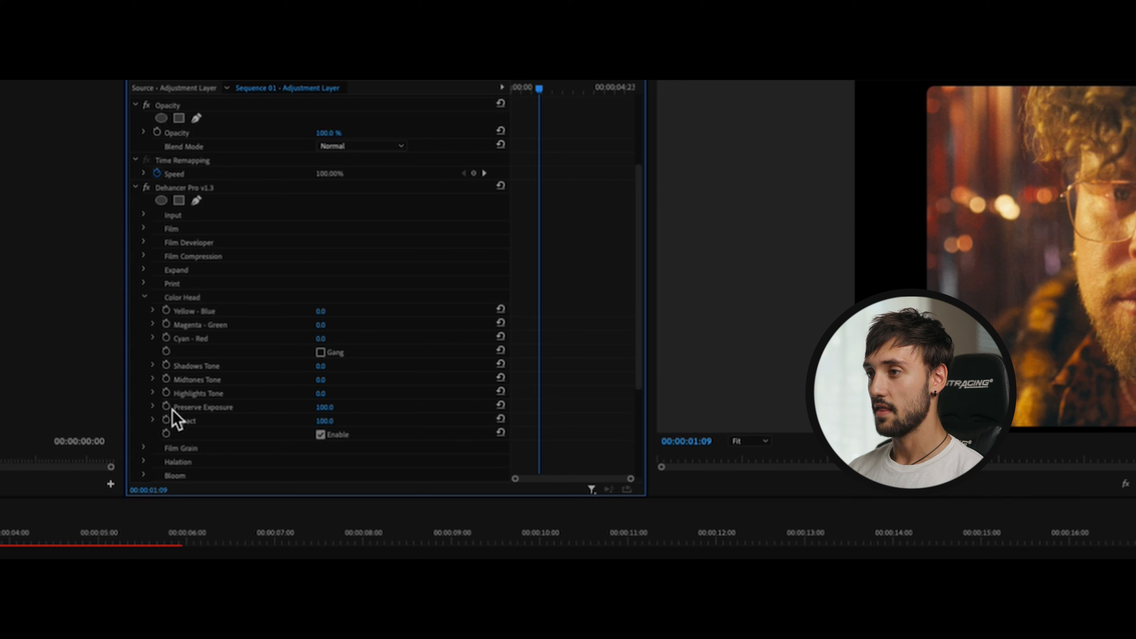
{"action": "left_click", "coordinate": [145, 296]}
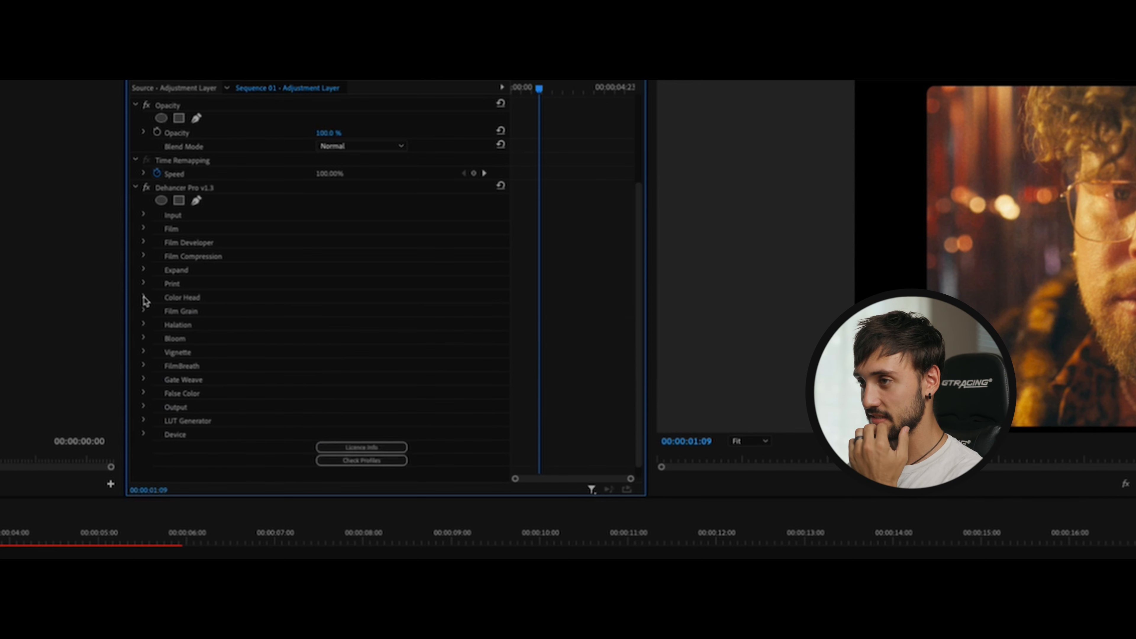
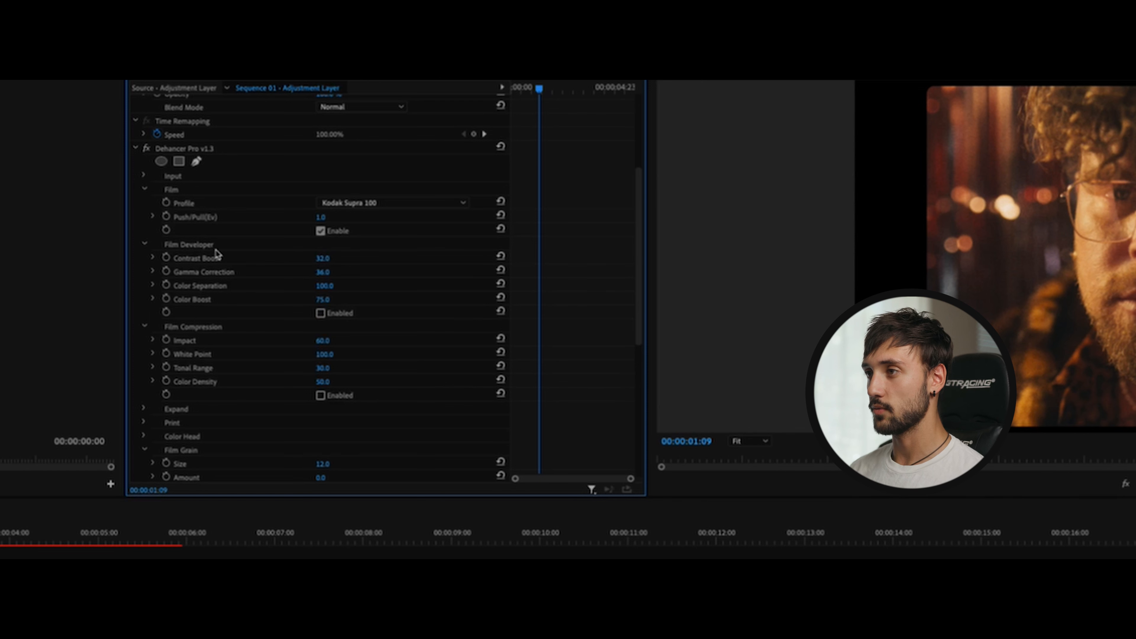
Step: Set the Film Developer's Contrast Boost to 0 while it is enabled, and disable the Film Developer again
{"action": "left_click", "coordinate": [321, 258]}
{"action": "left_click", "coordinate": [320, 313]}
{"action": "left_click", "coordinate": [320, 313]}
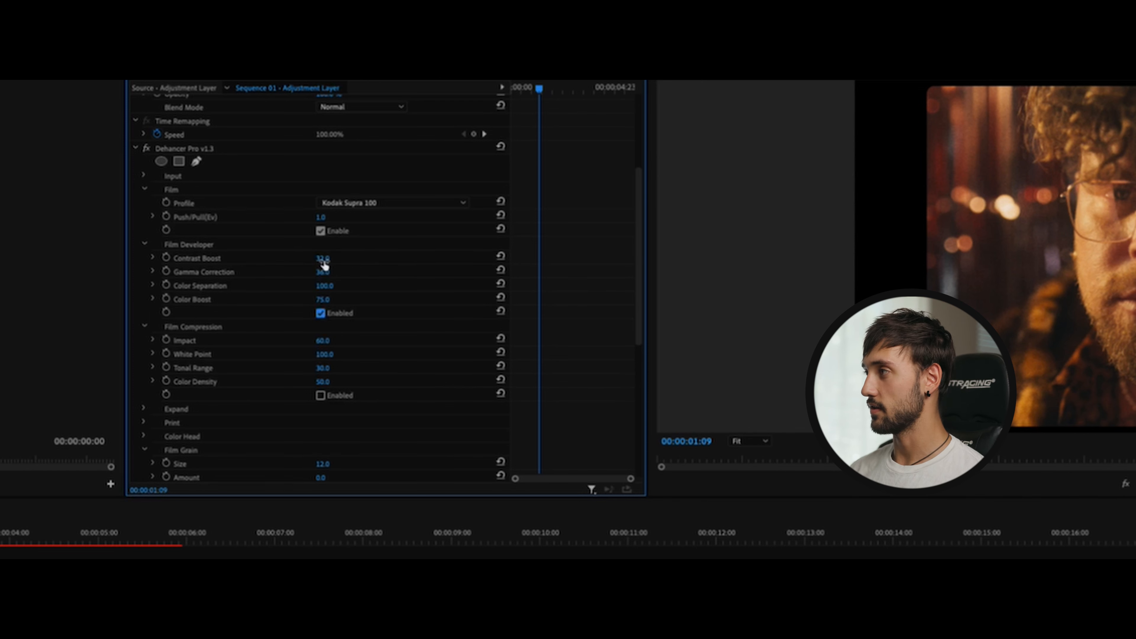
{"action": "left_click", "coordinate": [325, 255]}
{"action": "type", "text": "0"}
{"action": "key", "text": "Return"}
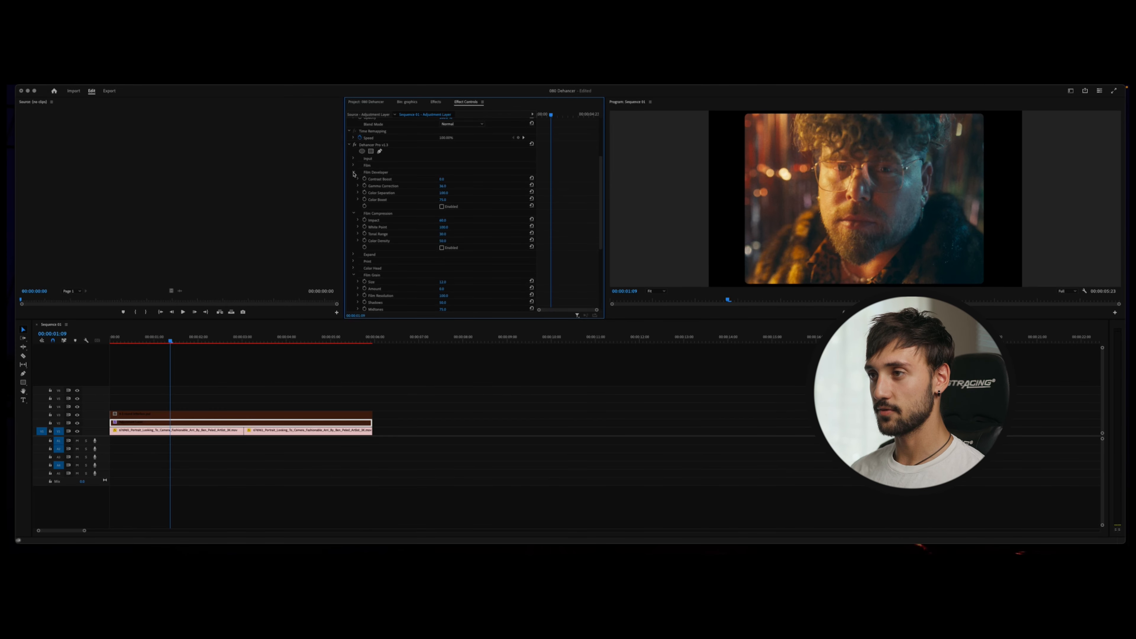
{"action": "left_click", "coordinate": [353, 172]}
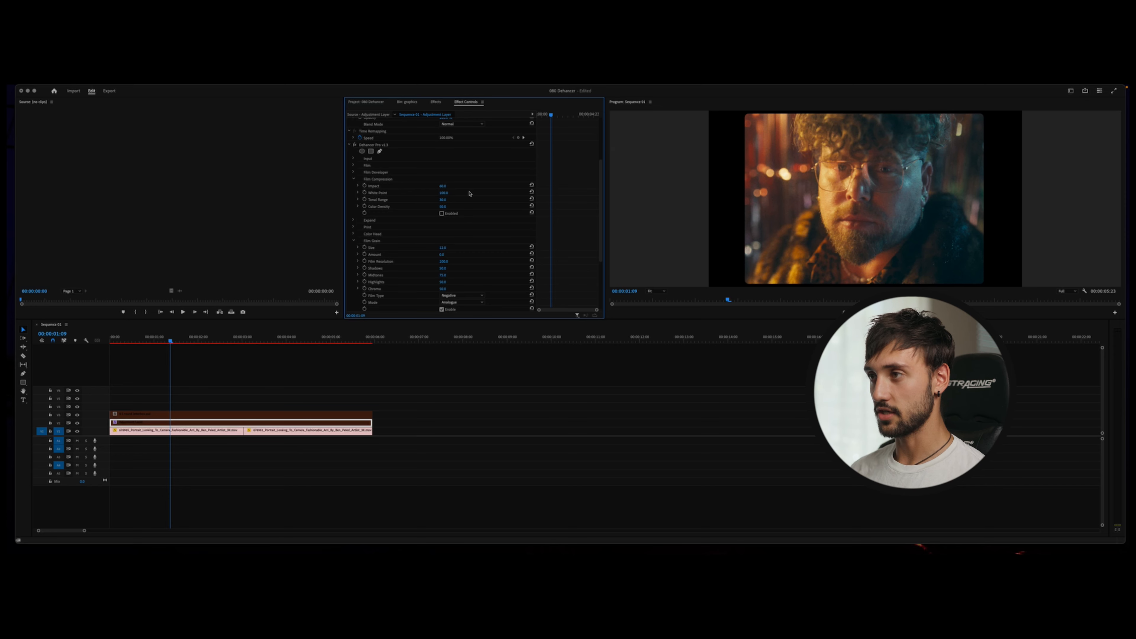
Step: Enable Film Compression and set its Impact to 89
{"action": "left_click", "coordinate": [440, 187]}
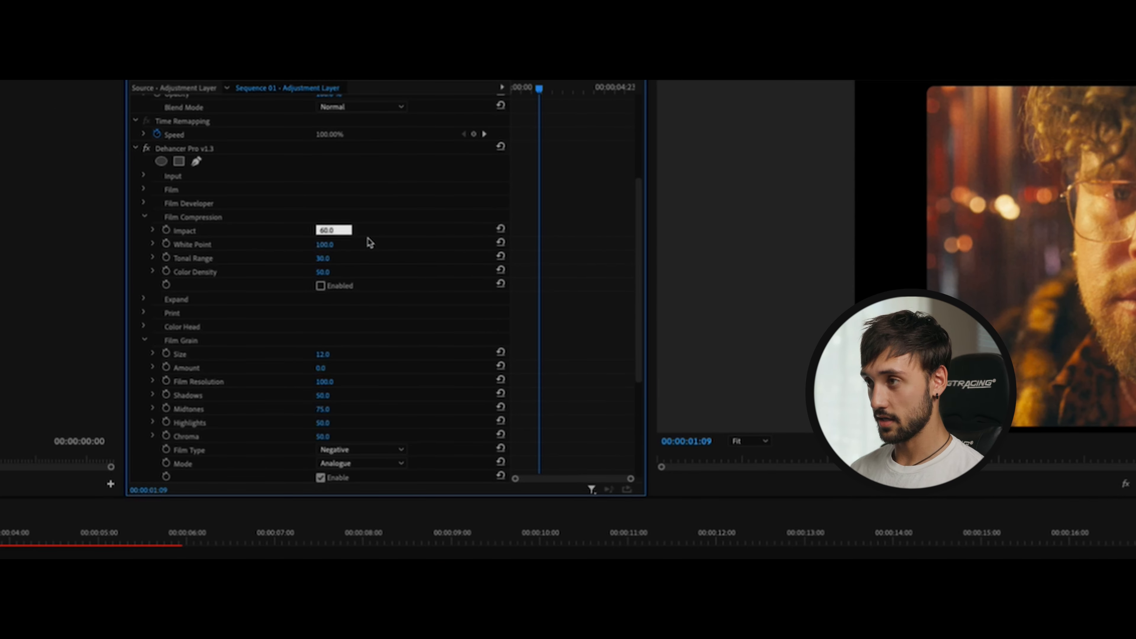
{"action": "left_click", "coordinate": [320, 285]}
{"action": "left_click", "coordinate": [325, 230]}
{"action": "type", "text": "89"}
{"action": "key", "text": "Return"}
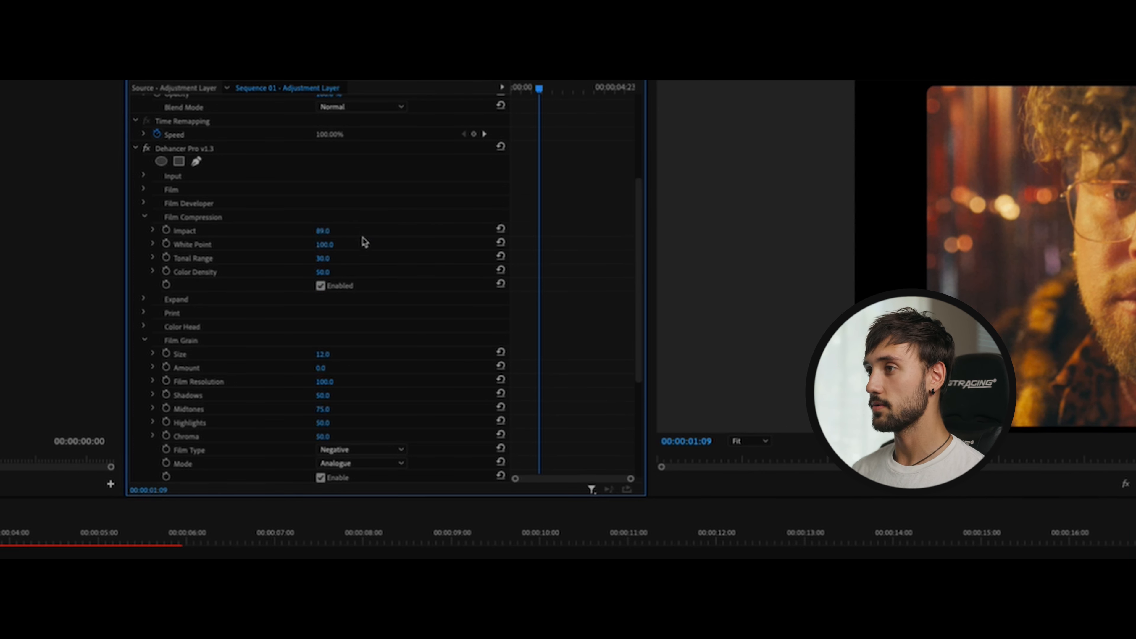
Step: Finish adjusting Film Compression and set the Film Grain's Amount to 30 and Size to 10
{"action": "mouse_move", "coordinate": [332, 249]}
{"action": "left_mouse_down"}
{"action": "mouse_move", "coordinate": [300, 247]}
{"action": "mouse_move", "coordinate": [353, 263]}
{"action": "mouse_move", "coordinate": [330, 257]}
{"action": "left_mouse_up"}
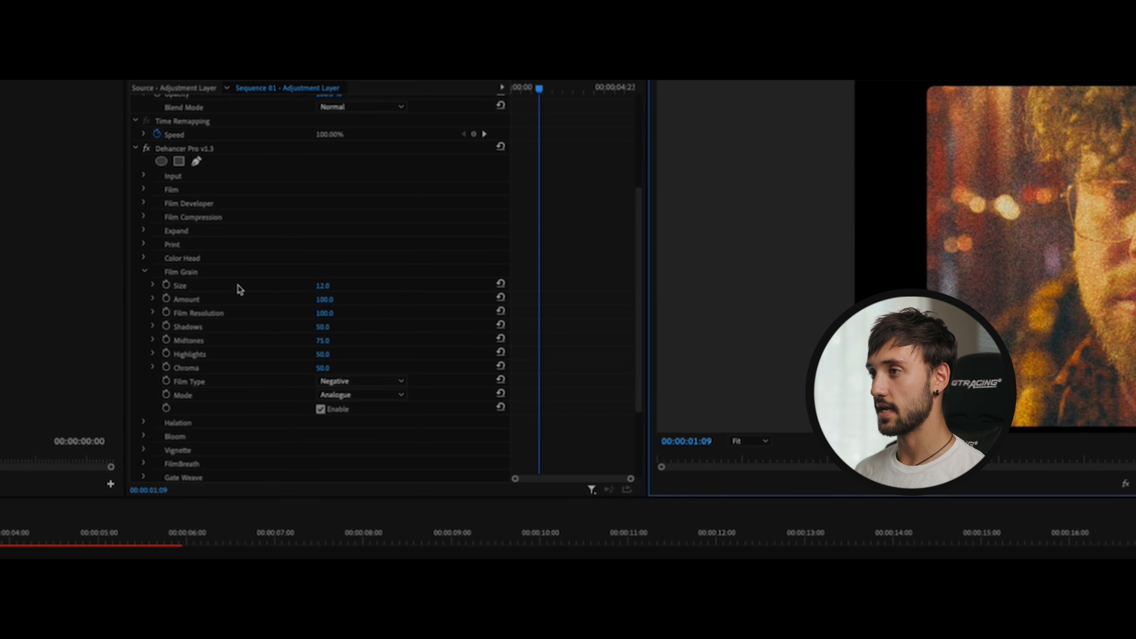
{"action": "left_click", "coordinate": [325, 299]}
{"action": "type", "text": "30"}
{"action": "key", "text": "Return"}
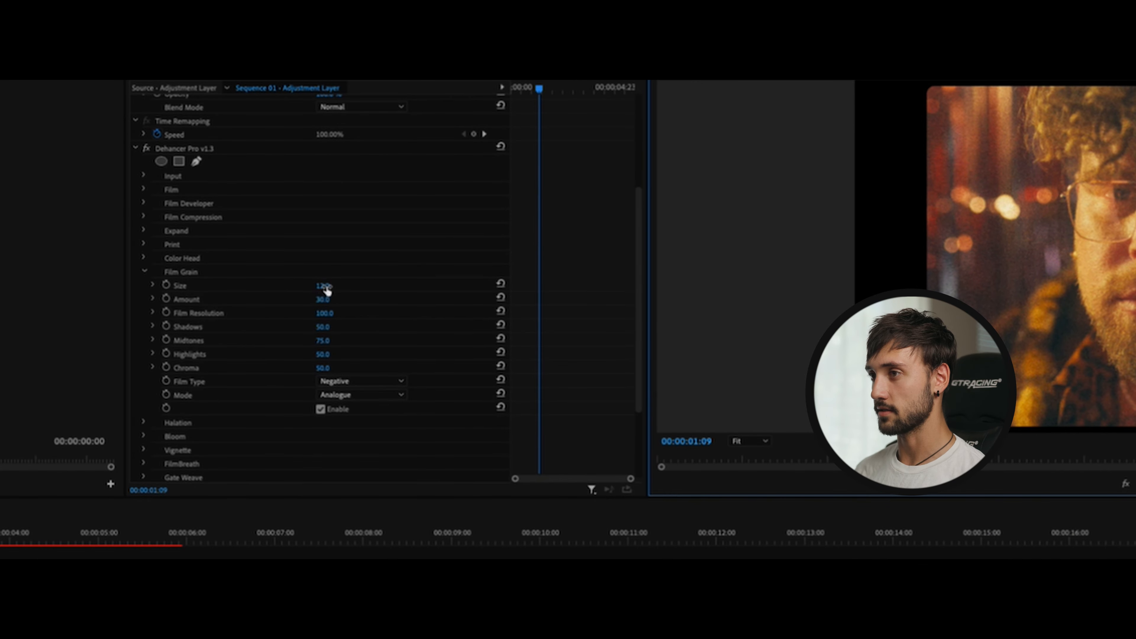
{"action": "left_click", "coordinate": [325, 285]}
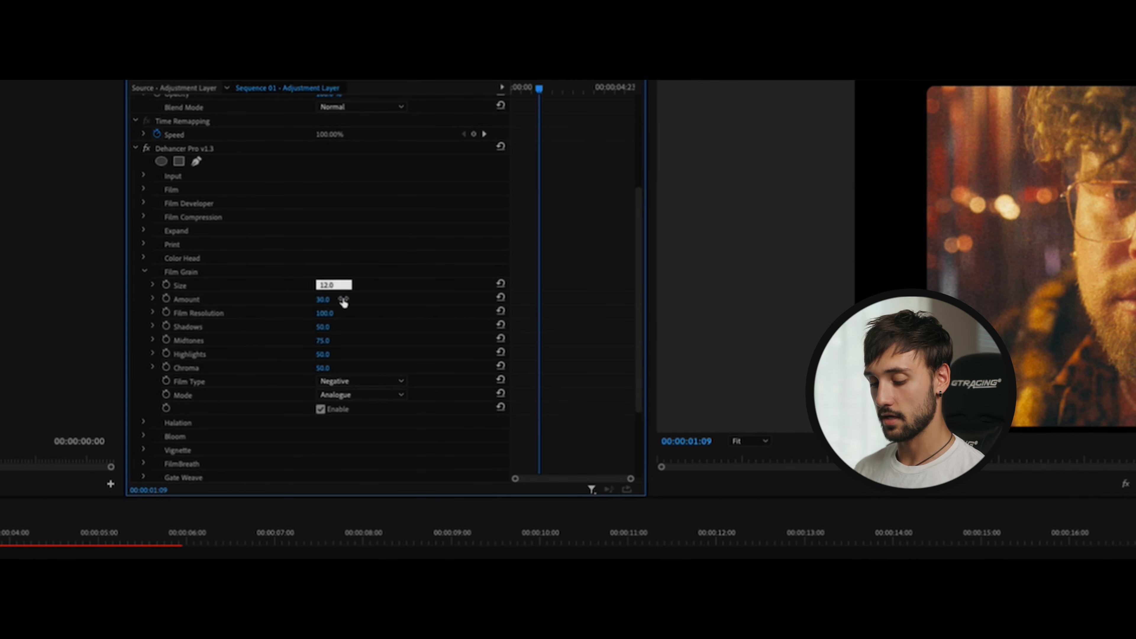
{"action": "type", "text": "10"}
{"action": "key", "text": "Return"}
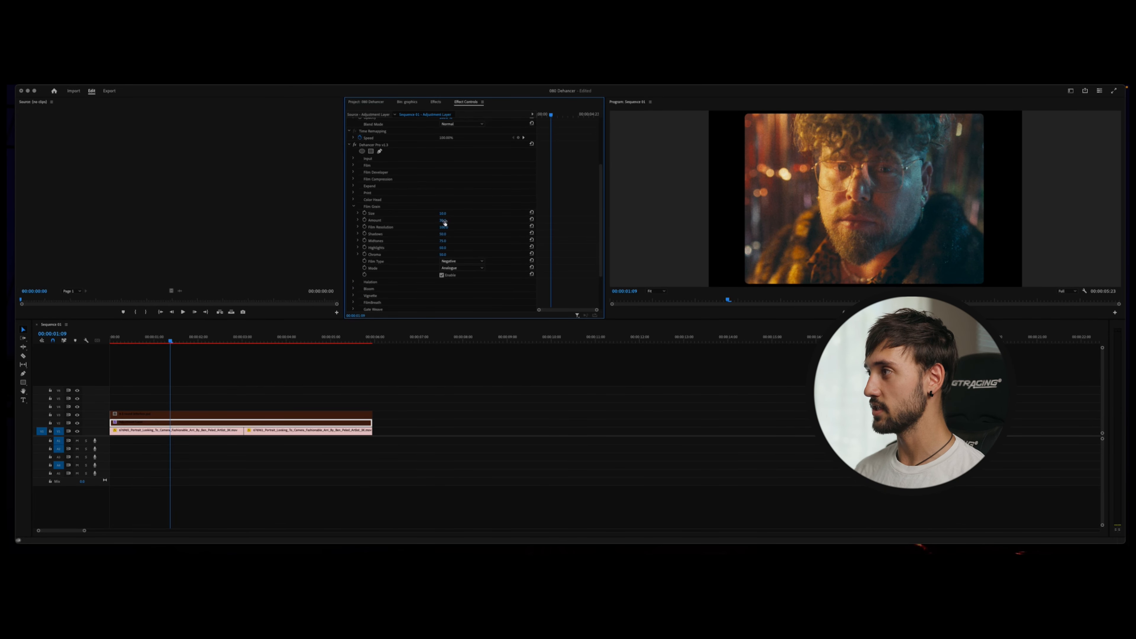
Step: Inspect the grain in an enlarged preview and compare the footage with and without the adjustment layer
{"action": "key", "text": "grave"}
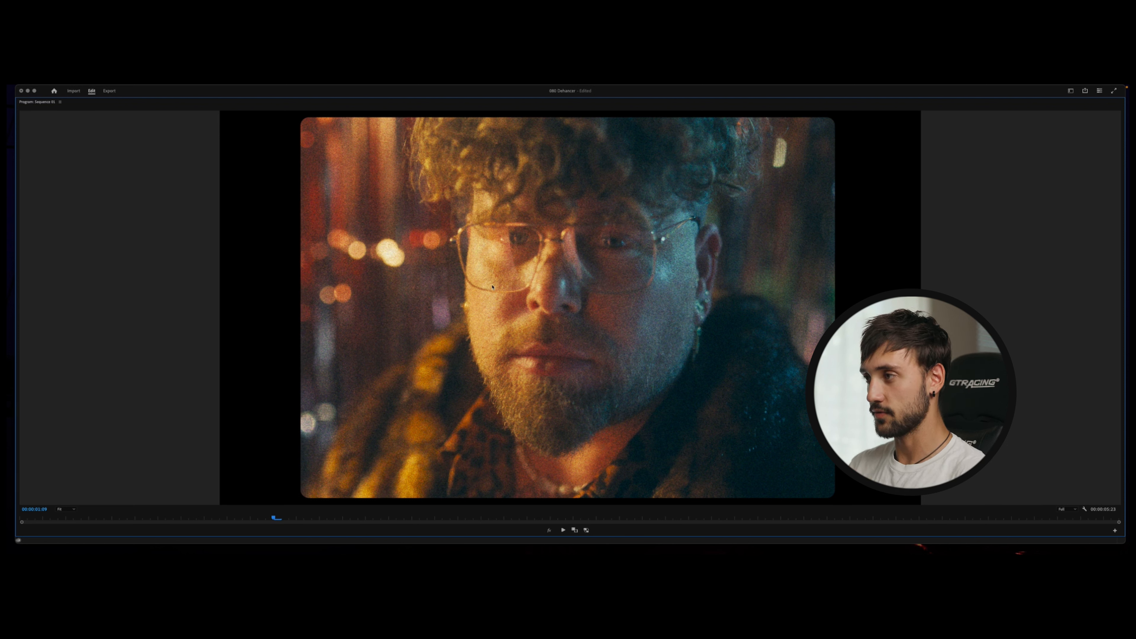
{"action": "key", "text": "grave"}
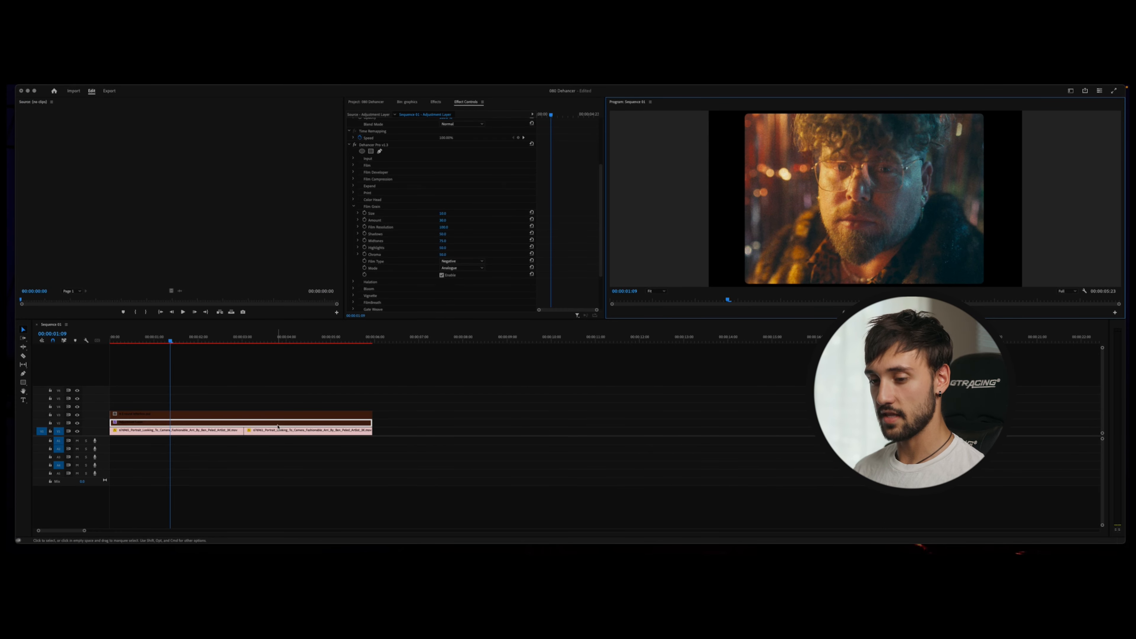
{"action": "key", "text": "shift+super+e"}
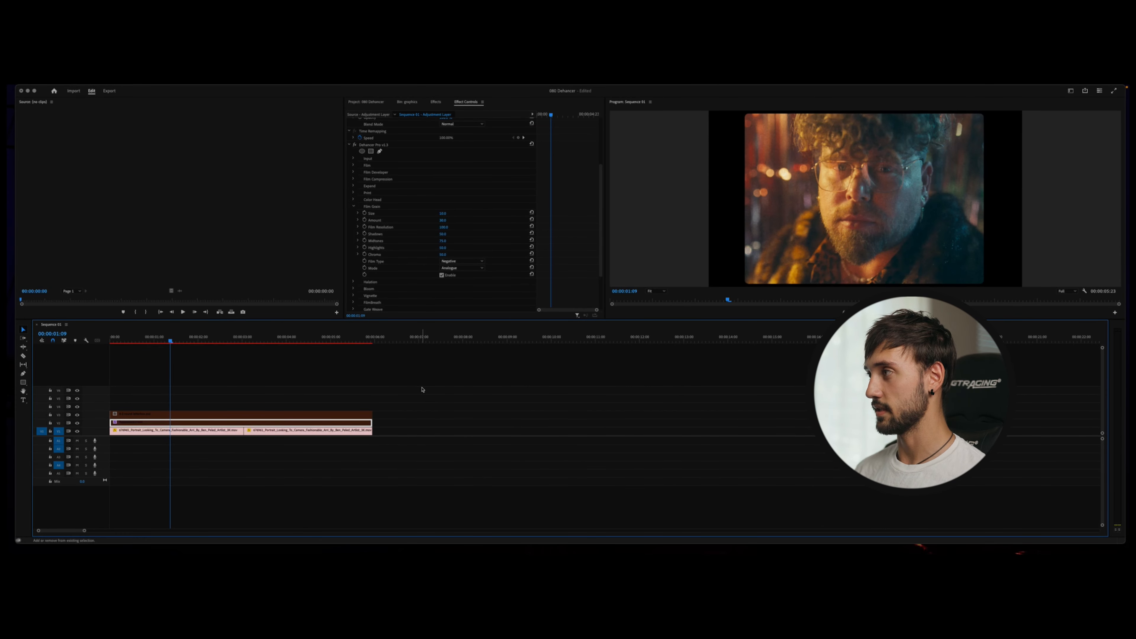
{"action": "key", "text": "shift+super+e"}
{"action": "key", "text": "shift+super+e"}
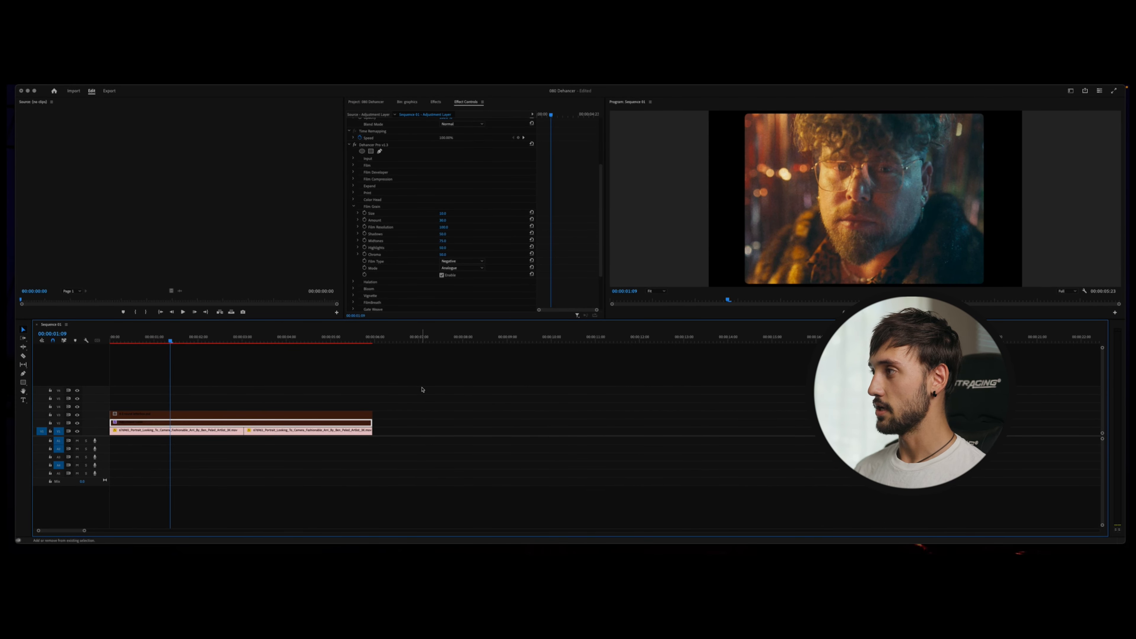
{"action": "key", "text": "shift+super+e"}
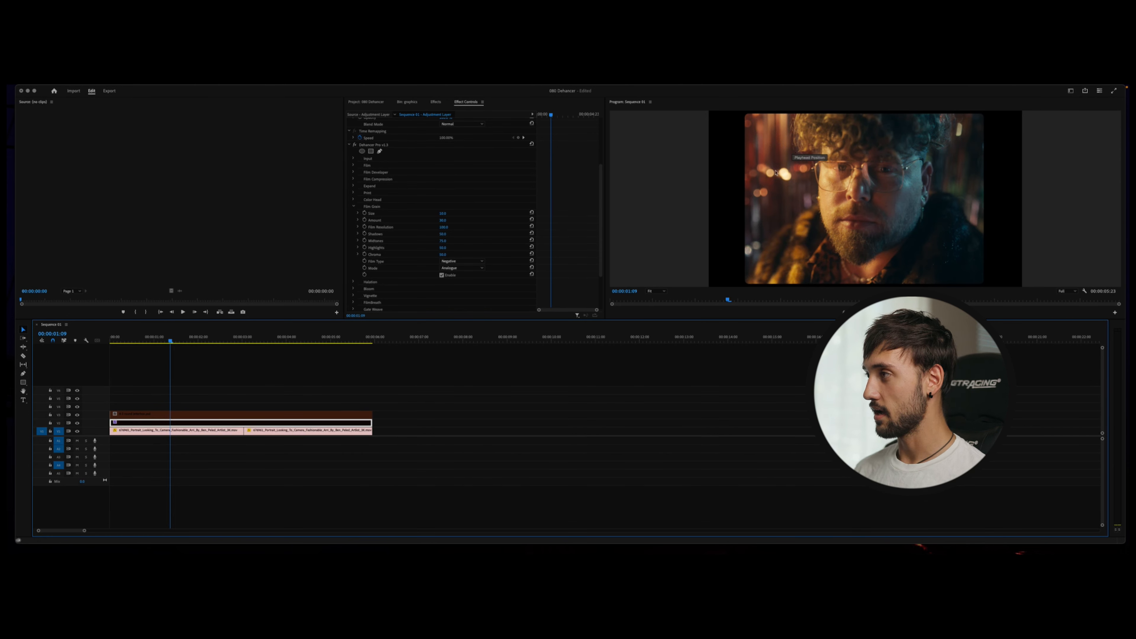
{"action": "key", "text": "shift+super+e"}
{"action": "key", "text": "shift+super+e"}
{"action": "key", "text": "shift+super+e"}
{"action": "key", "text": "shift+super+e"}
{"action": "key", "text": "shift+super+e"}
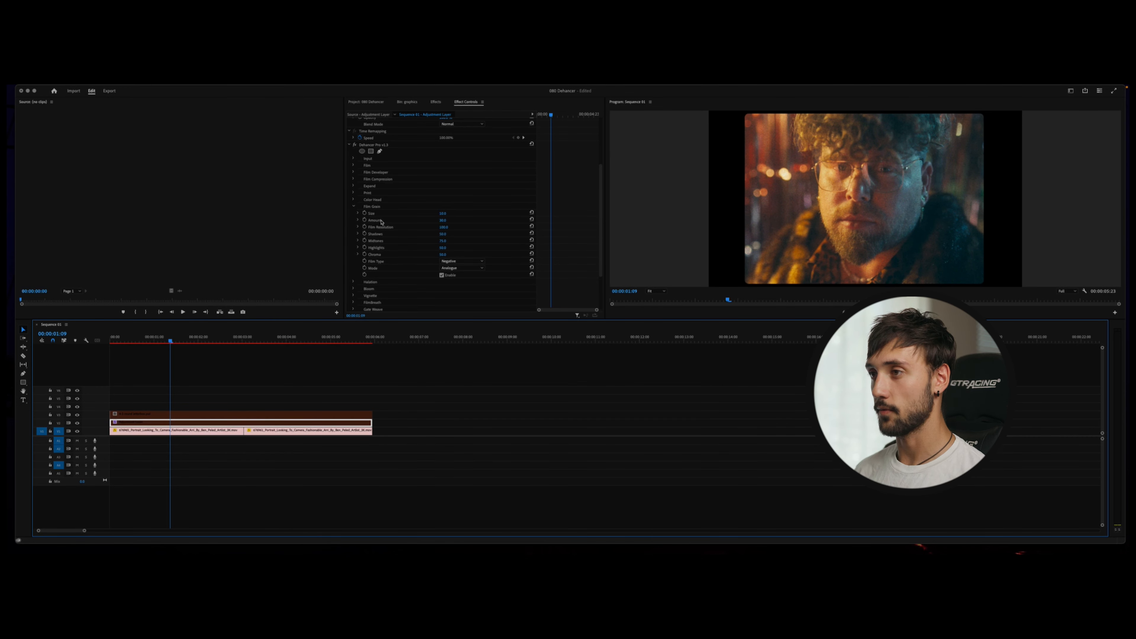
Step: Try a lower Film Resolution for the Film Grain and undo the change
{"action": "left_click", "coordinate": [387, 227]}
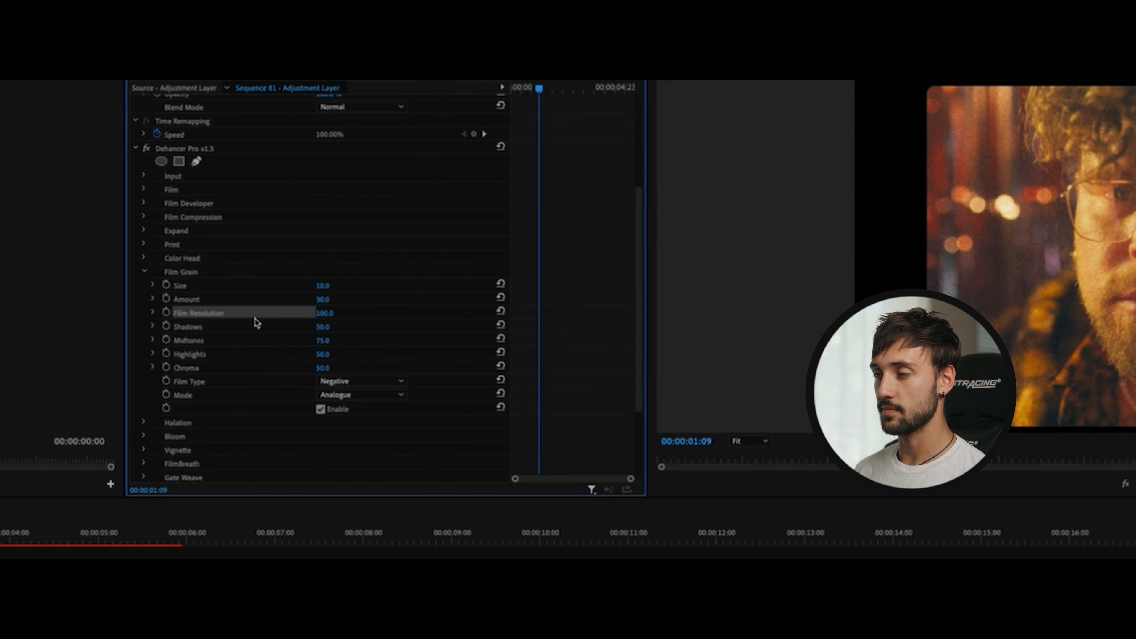
{"action": "left_click_drag", "start_coordinate": [329, 315], "coordinate": [301, 315]}
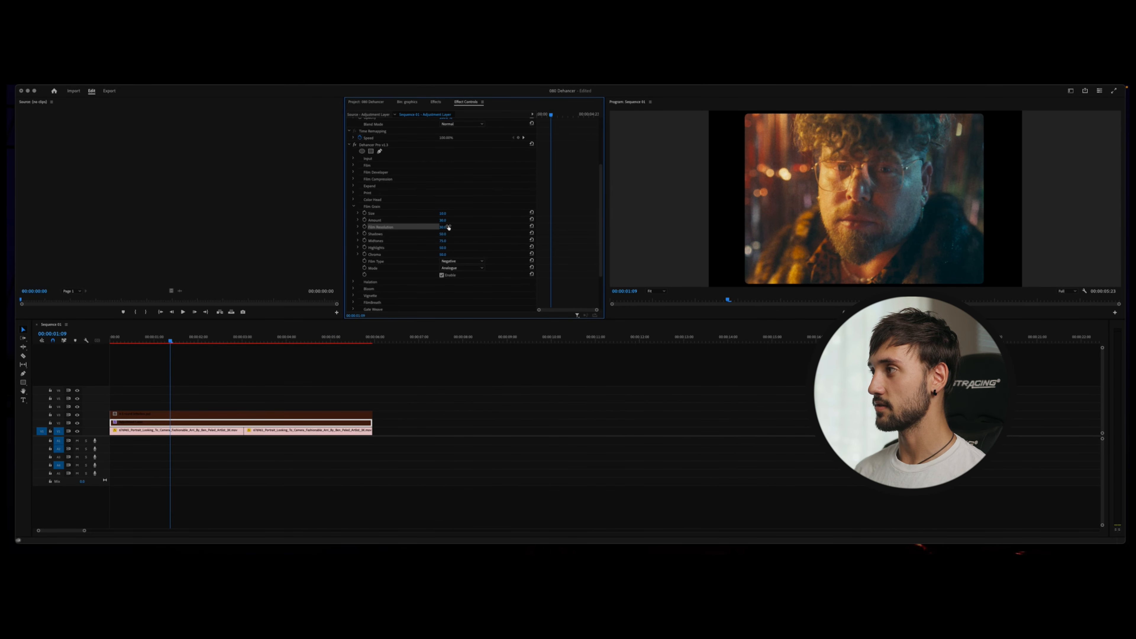
{"action": "key", "text": "super+z"}
Step: Save the project, then adjust the Film Grain's strength in the Shadows and set its Size to 5
{"action": "key", "text": "super+s"}
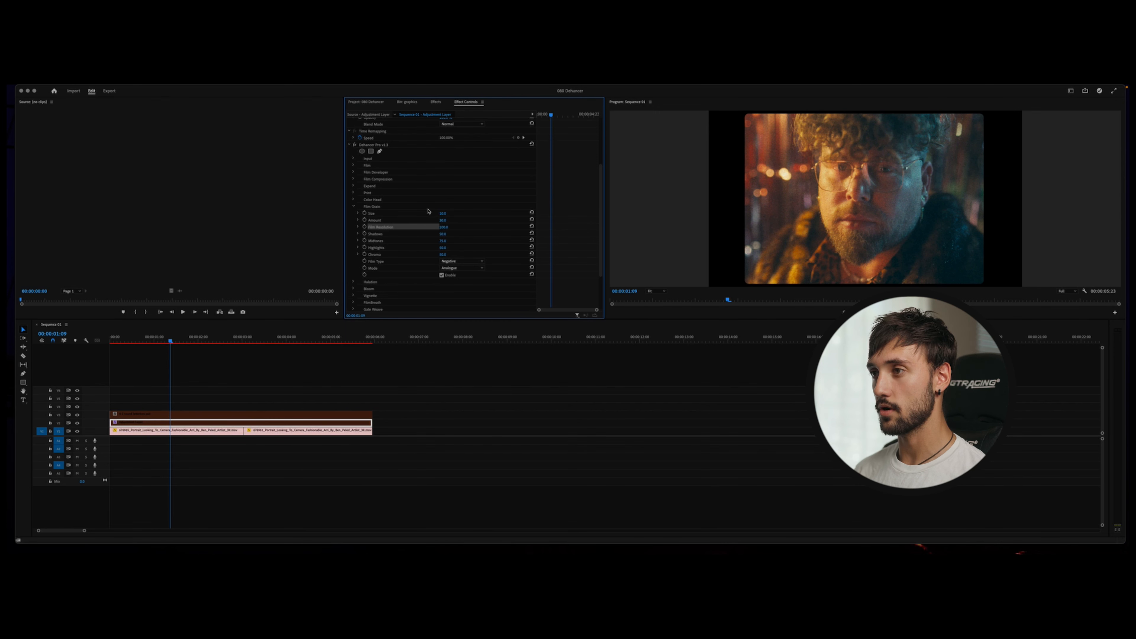
{"action": "left_click_drag", "start_coordinate": [445, 240], "coordinate": [446, 241]}
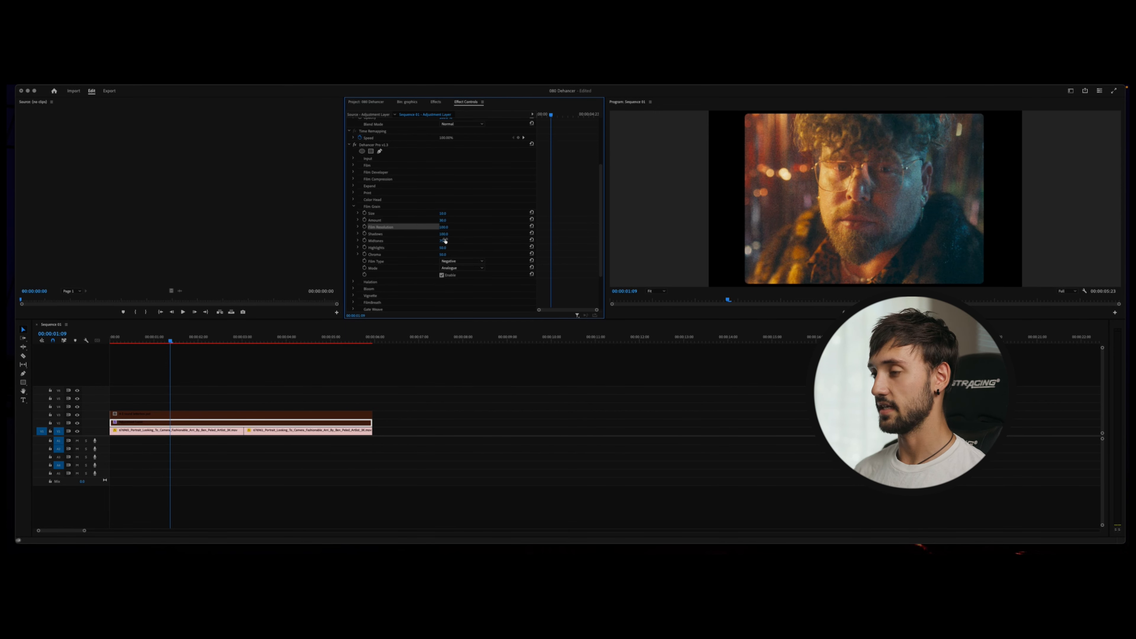
{"action": "left_click_drag", "start_coordinate": [445, 236], "coordinate": [427, 236]}
{"action": "left_click", "coordinate": [444, 214]}
{"action": "type", "text": "5"}
{"action": "key", "text": "Return"}
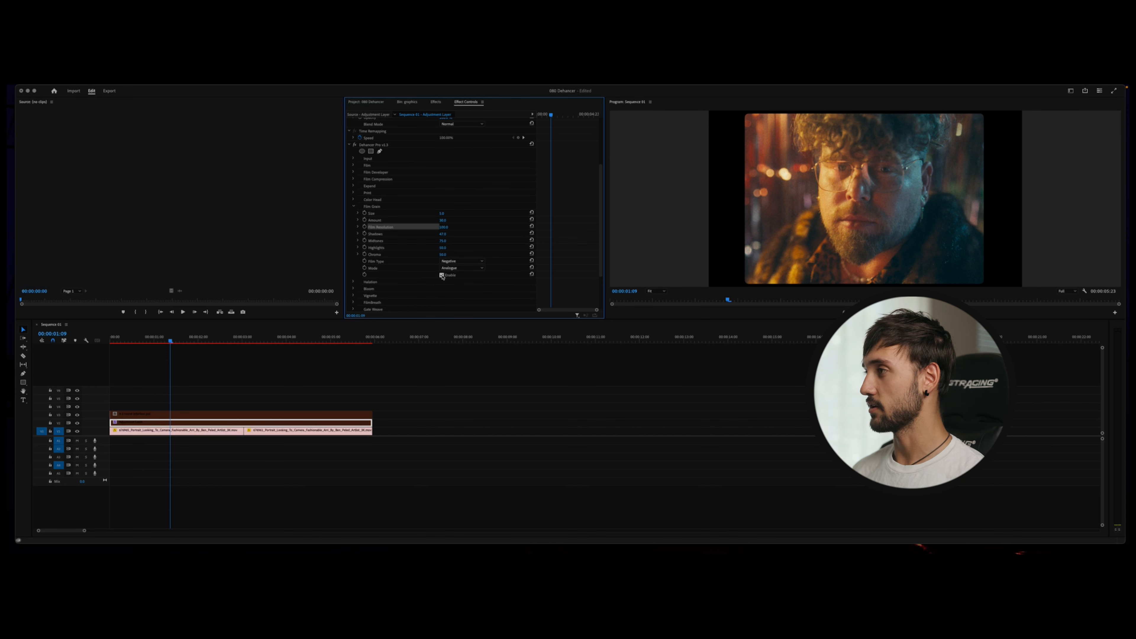
Step: Enable Halation and inspect its effect on the footage in an enlarged preview
{"action": "left_click", "coordinate": [353, 206]}
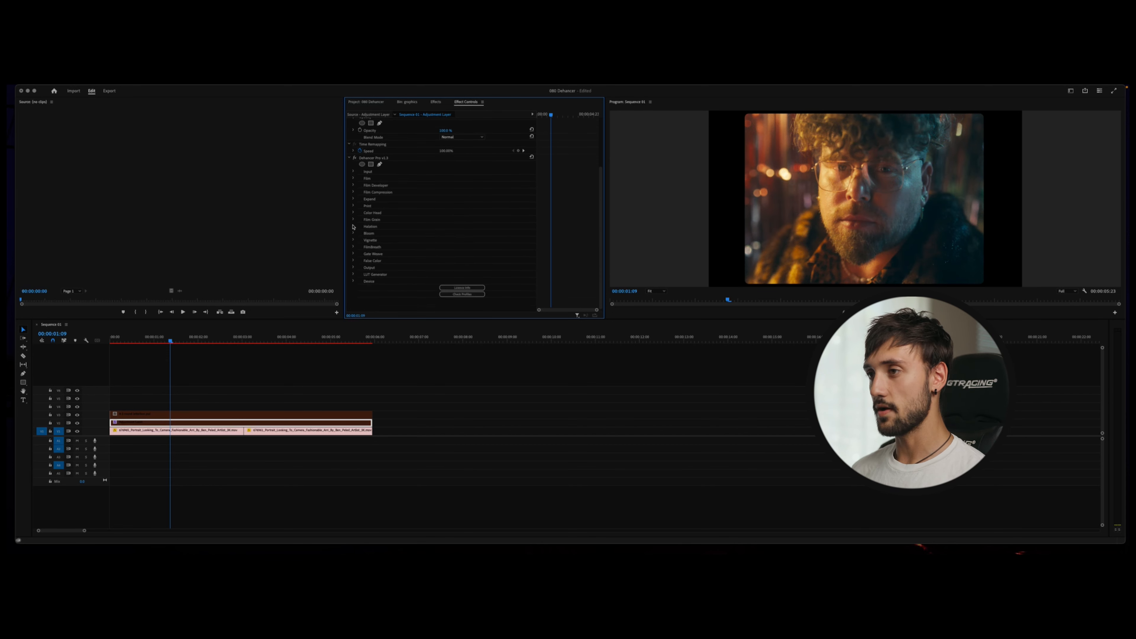
{"action": "left_click", "coordinate": [353, 226]}
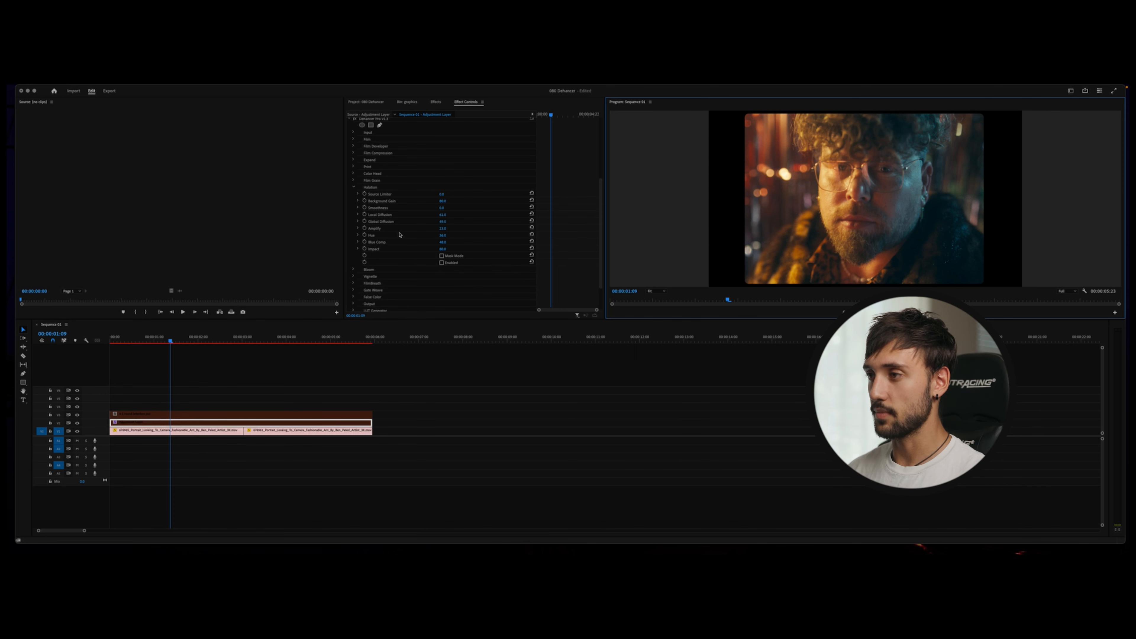
{"action": "left_click", "coordinate": [442, 263]}
{"action": "key", "text": "grave"}
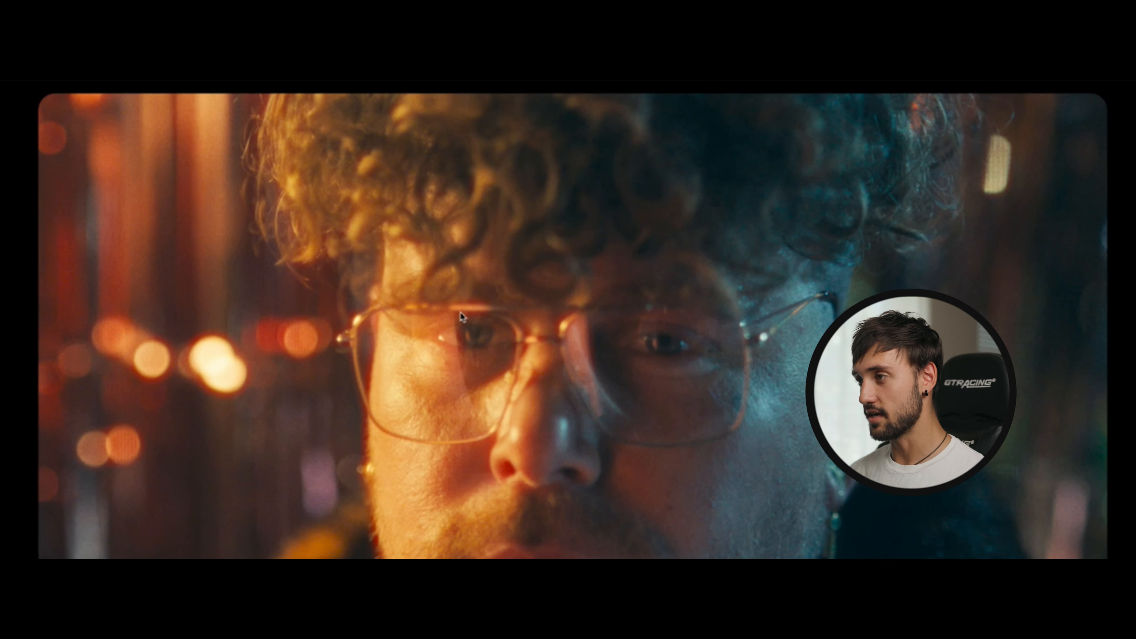
{"action": "key", "text": "grave"}
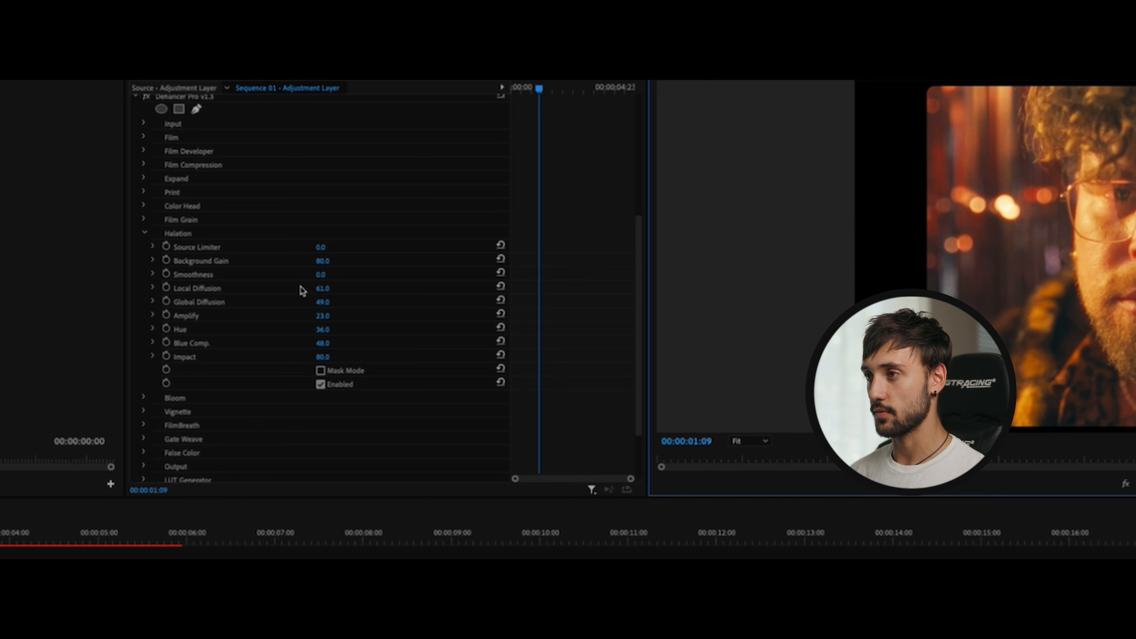
Step: Set Halation's Source Limiter to 0, Background Gain to 17, Smoothness to 23, Global Diffusion to 98 and Amplify to 100, and disable Halation
{"action": "left_click_drag", "start_coordinate": [326, 292], "coordinate": [292, 262]}
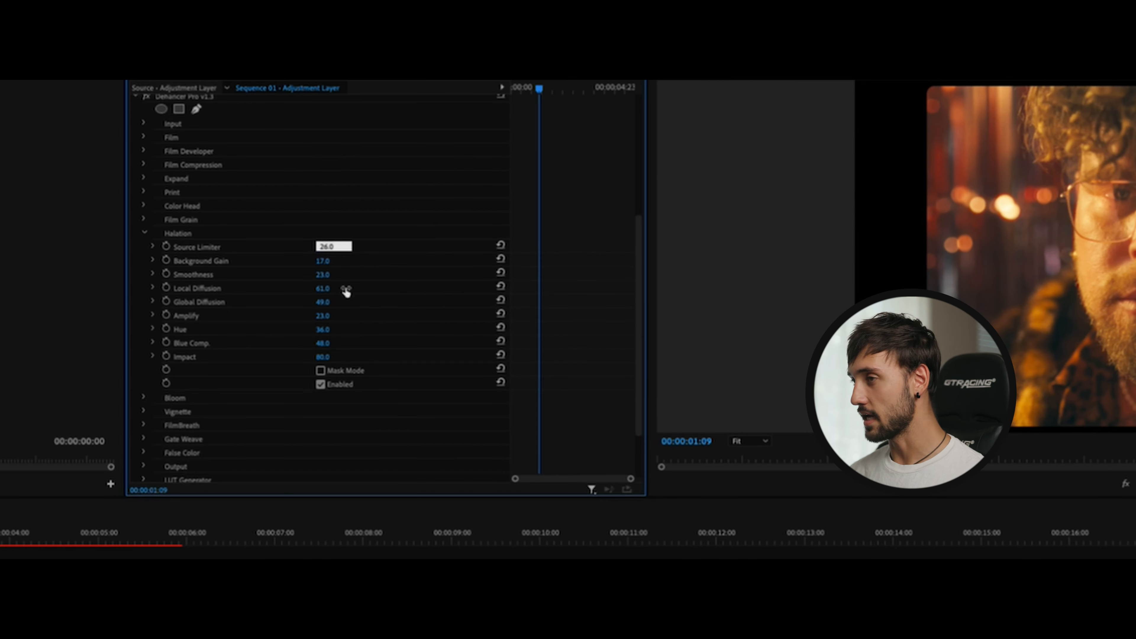
{"action": "left_click", "coordinate": [391, 269]}
{"action": "left_click_drag", "start_coordinate": [325, 248], "coordinate": [313, 249]}
{"action": "left_click_drag", "start_coordinate": [326, 303], "coordinate": [336, 302]}
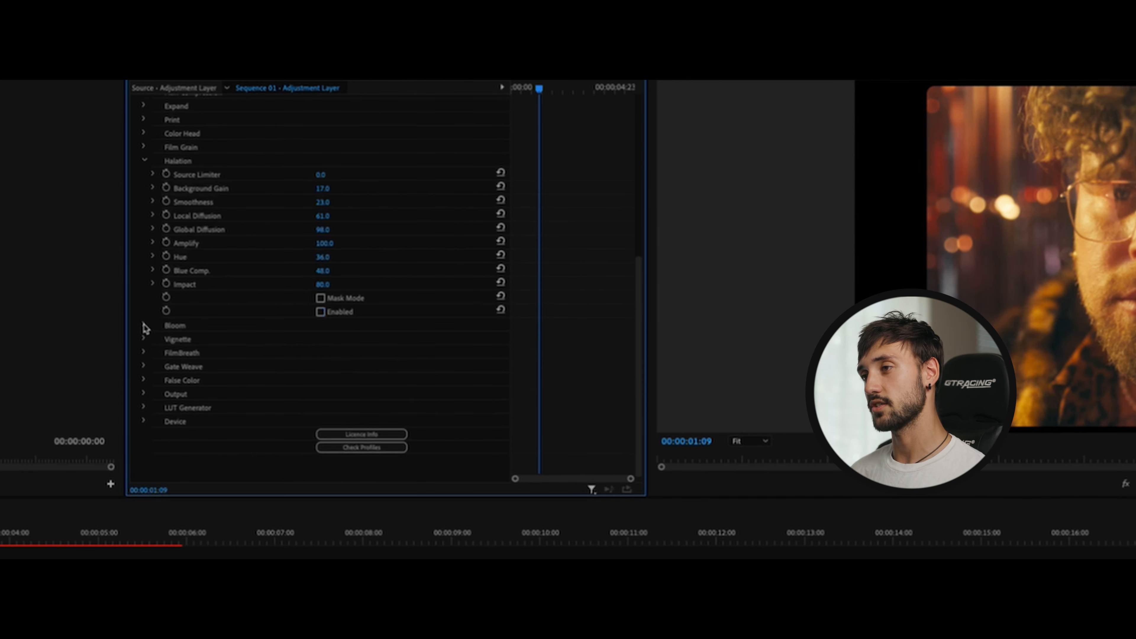
Step: Enable Bloom and set its Highlights to 60, Source Limiter to 84, Amplify to 67 and Impact to 92
{"action": "left_click", "coordinate": [143, 325]}
{"action": "scroll", "coordinate": [213, 351], "scroll_direction": "down", "scroll_amount": 3}
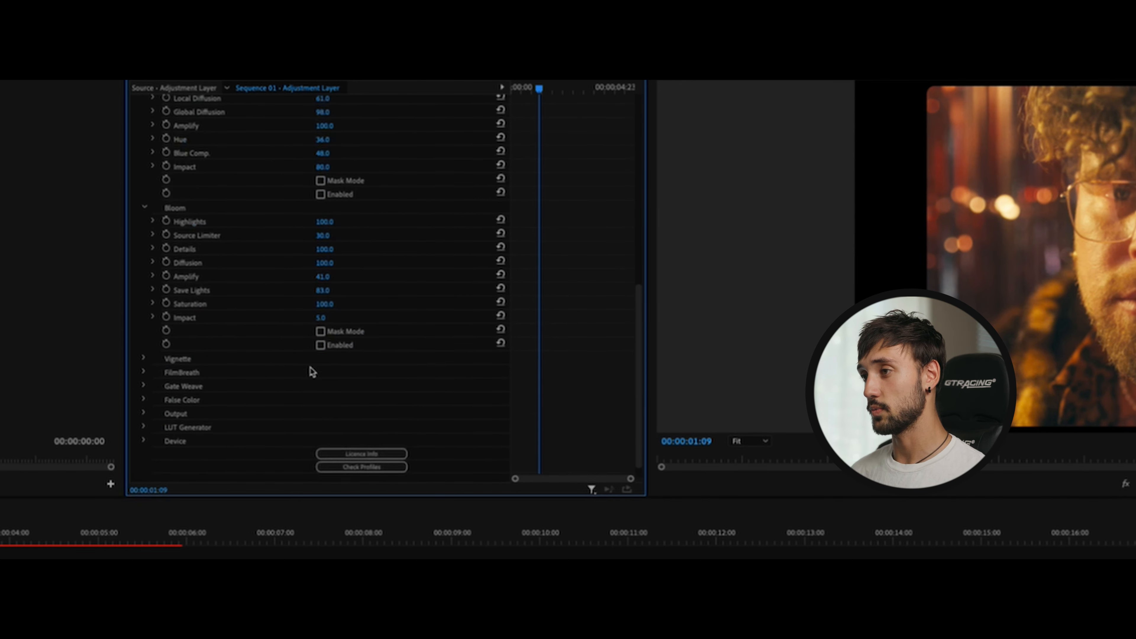
{"action": "left_click", "coordinate": [320, 345]}
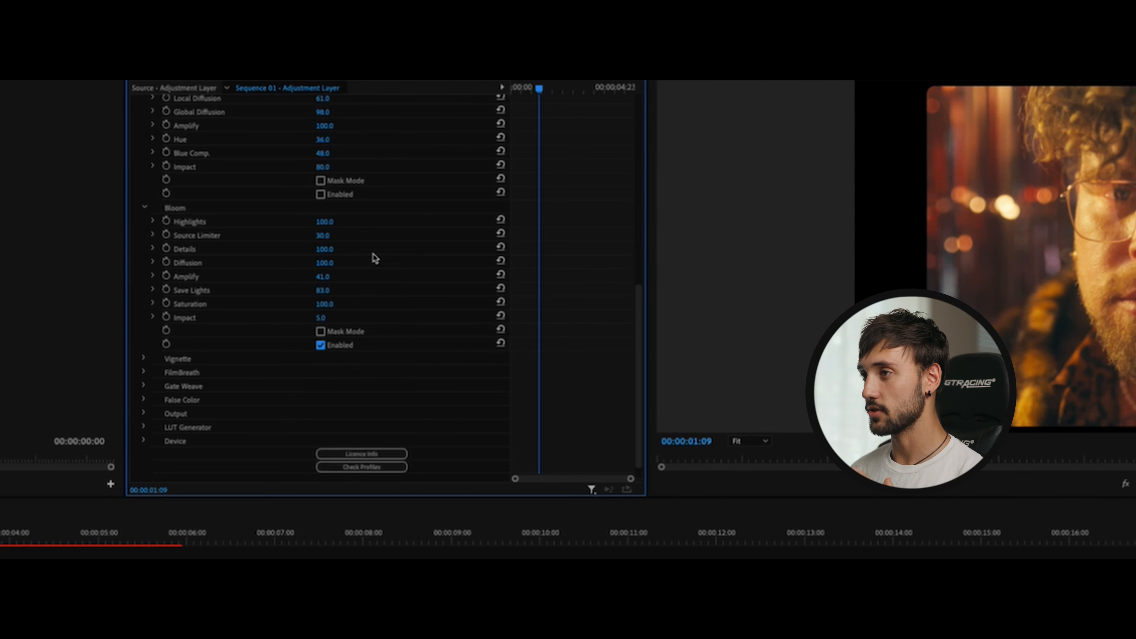
{"action": "left_click_drag", "start_coordinate": [320, 238], "coordinate": [332, 237]}
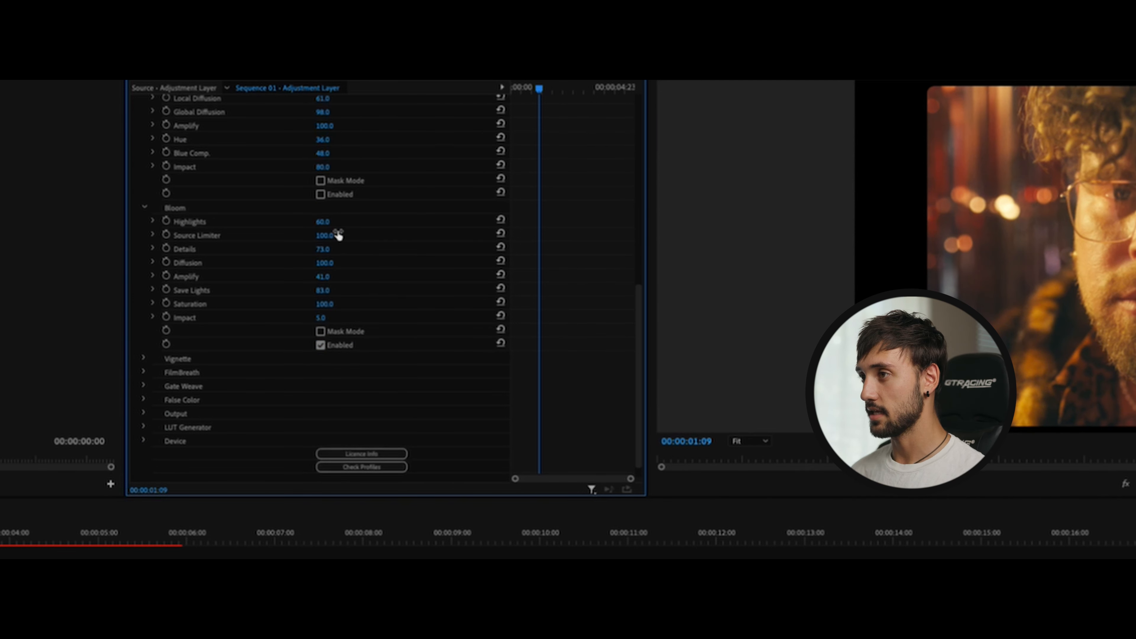
{"action": "left_click_drag", "start_coordinate": [330, 237], "coordinate": [310, 276]}
{"action": "left_click_drag", "start_coordinate": [321, 317], "coordinate": [359, 318]}
Step: Compare the footage with Bloom switched off and on
{"action": "left_click", "coordinate": [320, 345]}
{"action": "left_click", "coordinate": [320, 346]}
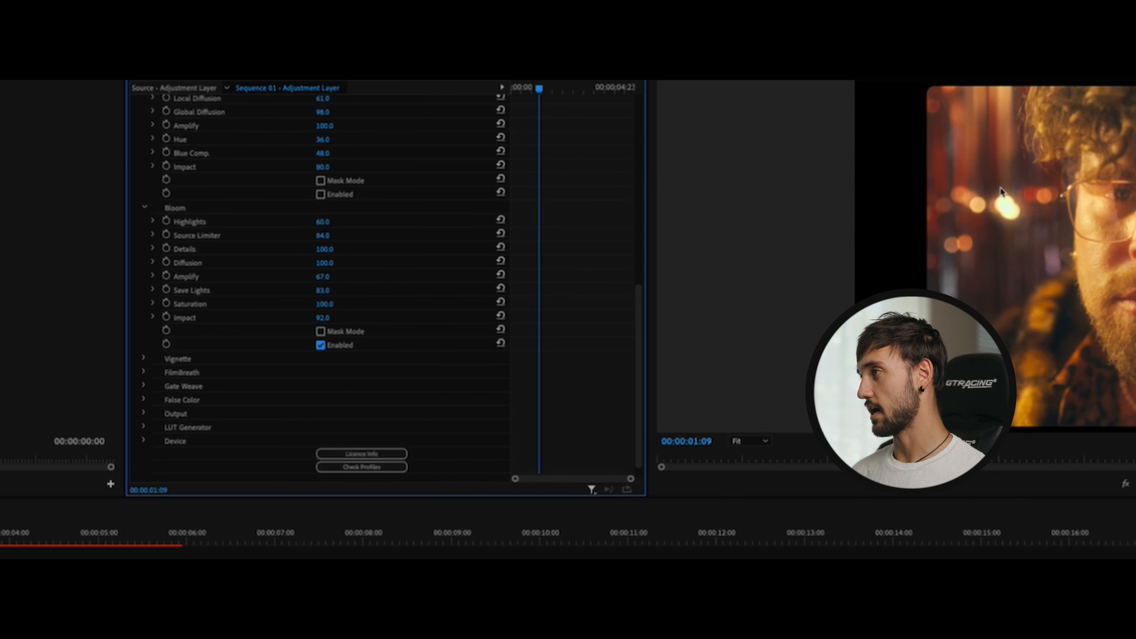
{"action": "left_click", "coordinate": [320, 346]}
{"action": "left_click", "coordinate": [320, 344]}
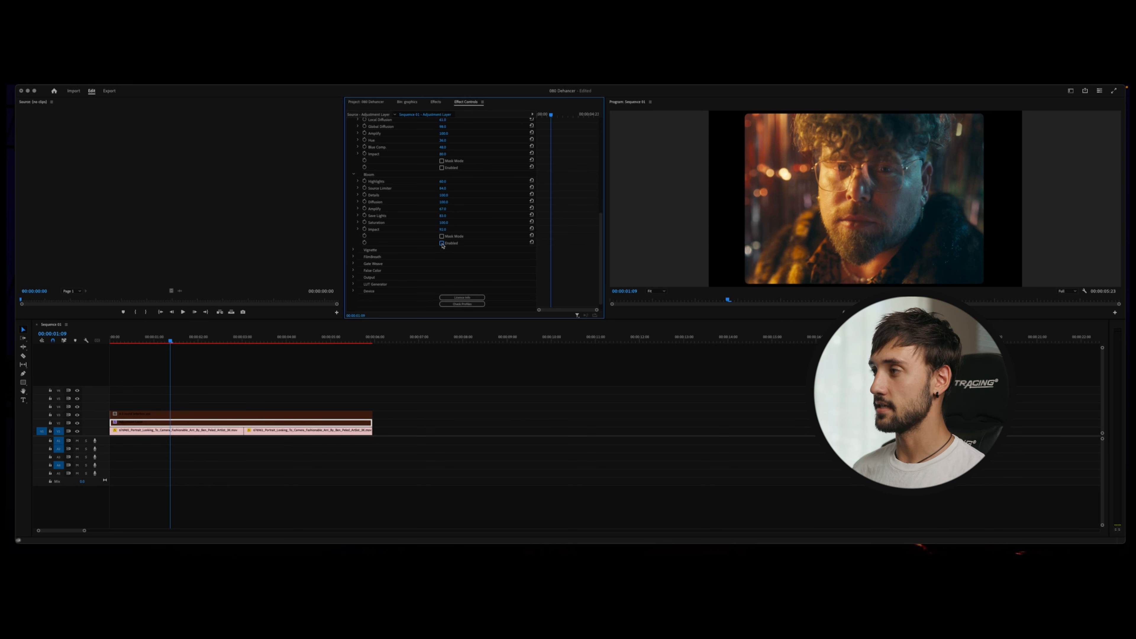
Step: Re-enable Halation and compare the footage with and without the whole adjustment layer
{"action": "scroll", "coordinate": [434, 176], "scroll_direction": "up", "scroll_amount": 6}
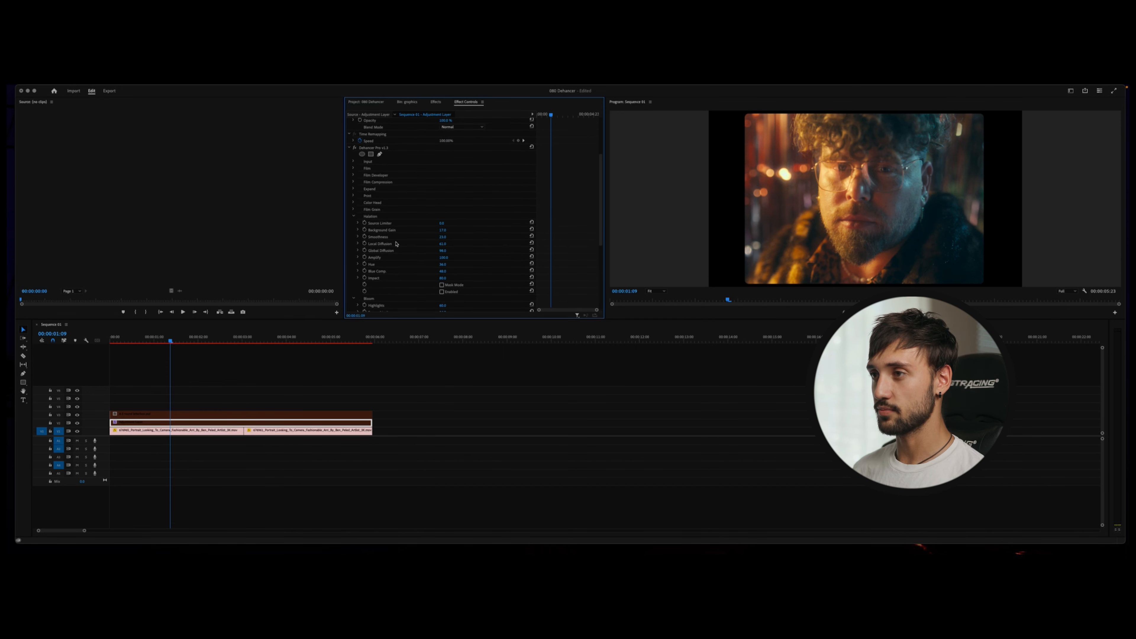
{"action": "left_click", "coordinate": [218, 424]}
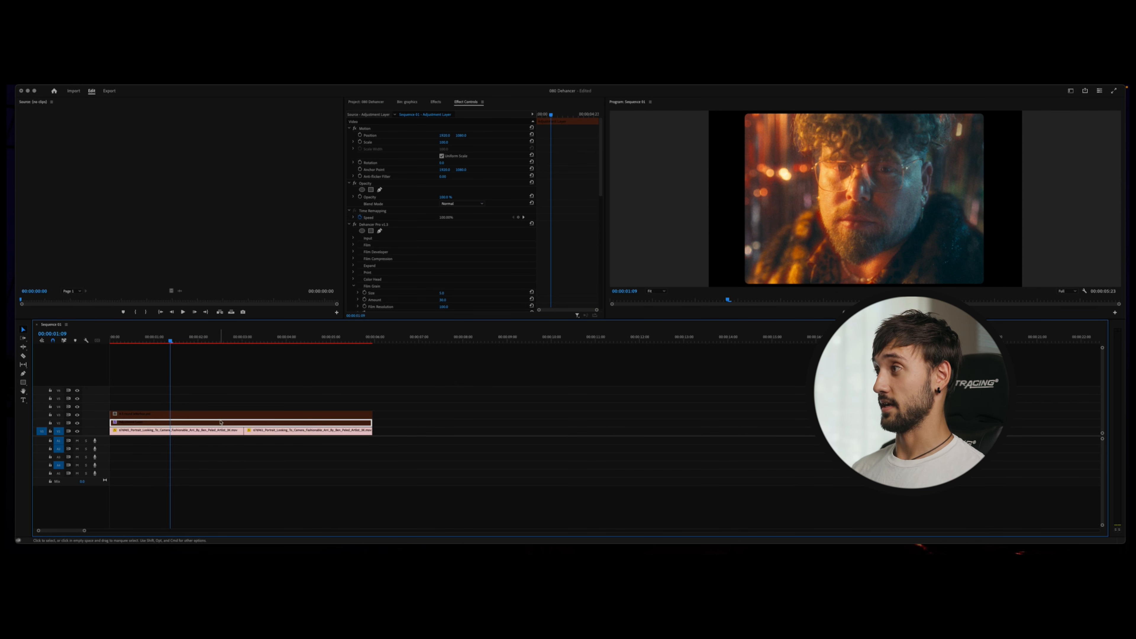
{"action": "key", "text": "shift+e"}
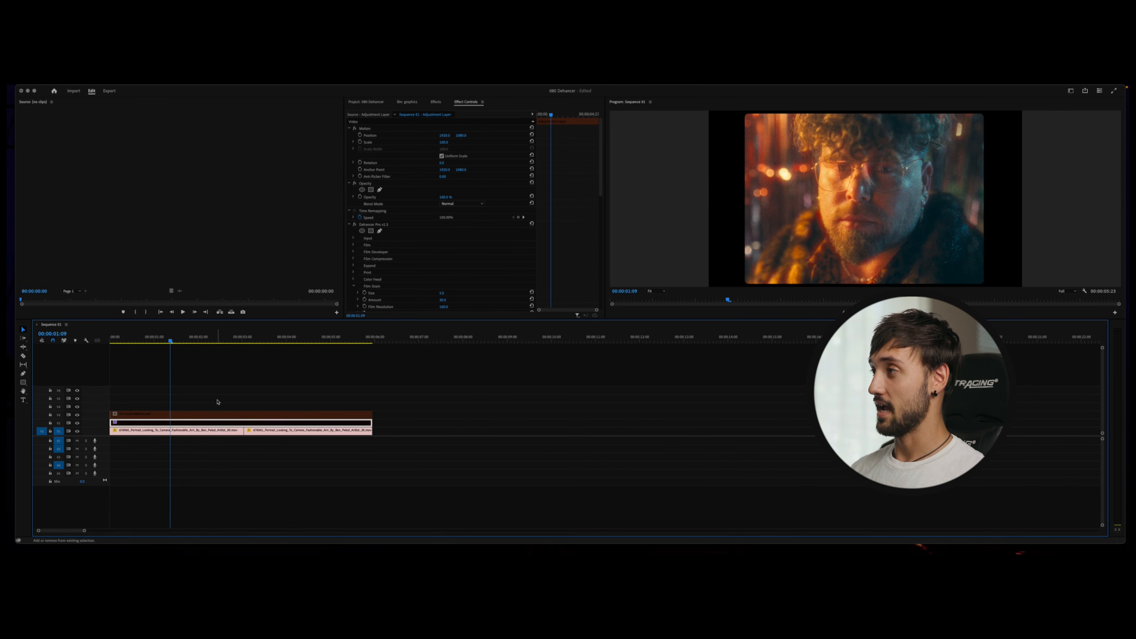
{"action": "key", "text": "shift+e"}
{"action": "key", "text": "shift+e"}
{"action": "key", "text": "shift+e"}
{"action": "key", "text": "shift+e"}
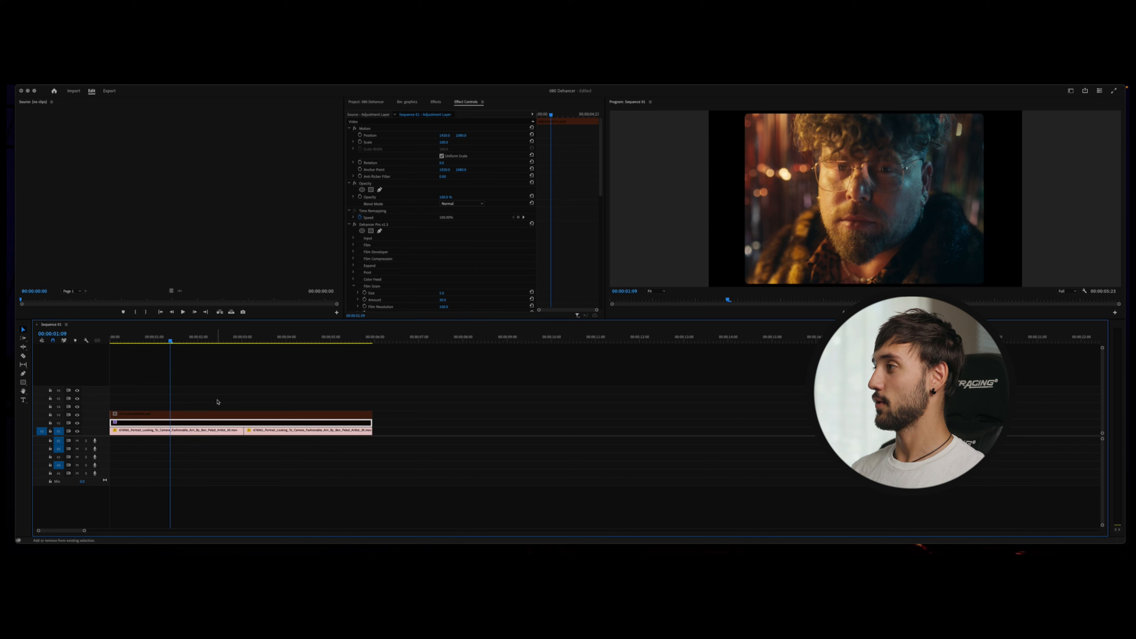
{"action": "key", "text": "shift+e"}
{"action": "key", "text": "shift+e"}
{"action": "key", "text": "shift+e"}
{"action": "key", "text": "shift+e"}
{"action": "key", "text": "shift+e"}
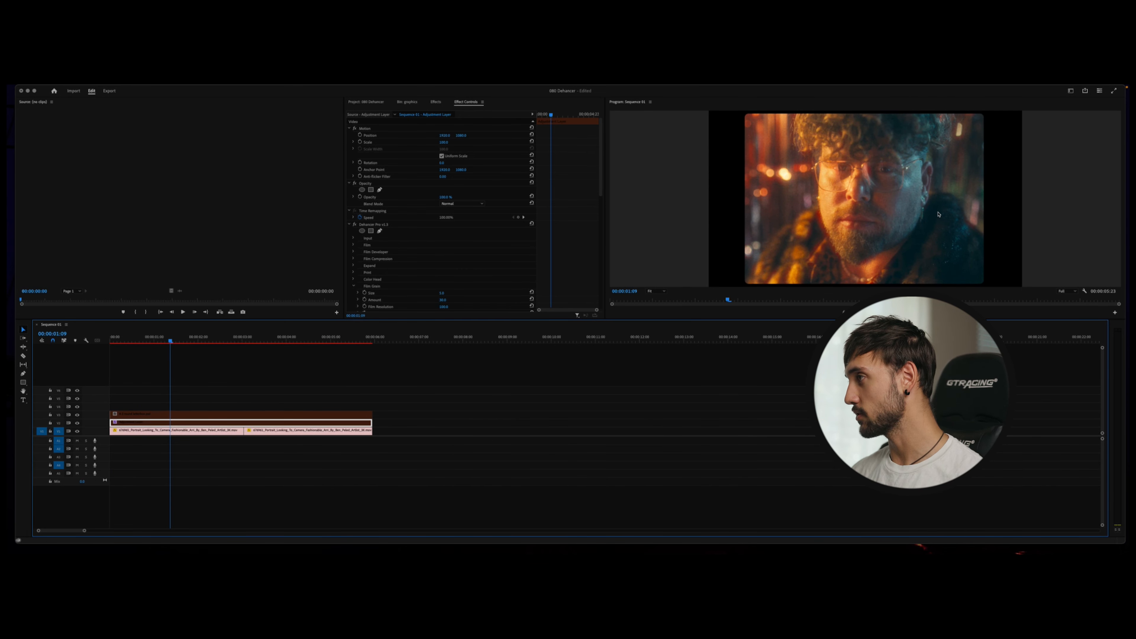
Step: Inspect the graded picture in an enlarged preview and switch the adjustment layer off and on again for comparison
{"action": "key", "text": "grave"}
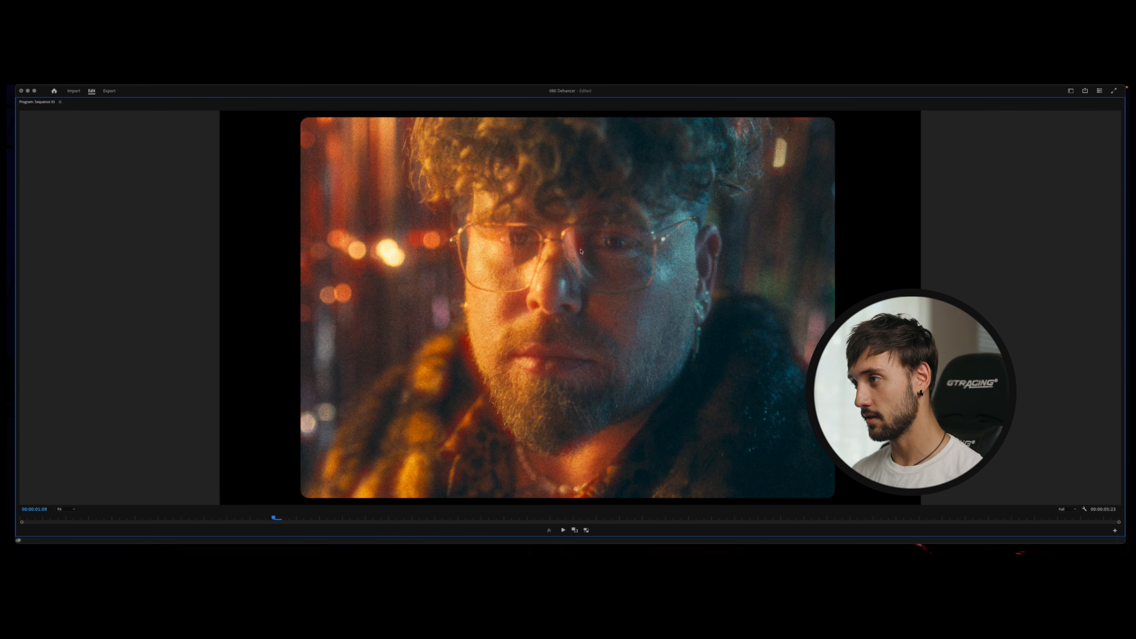
{"action": "key", "text": "grave"}
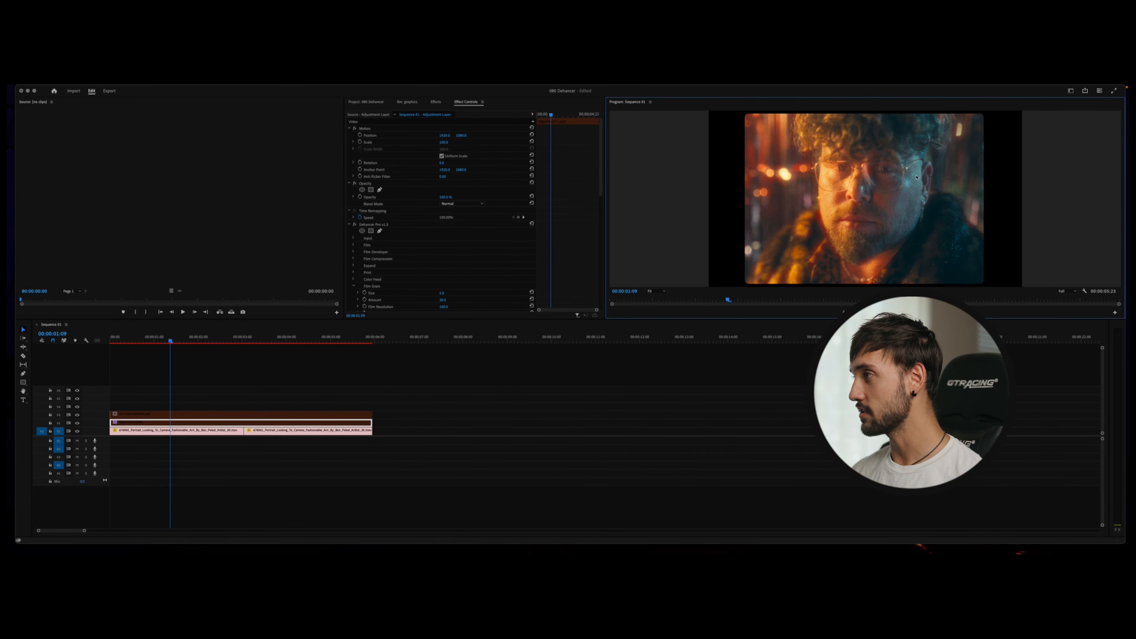
{"action": "left_click", "coordinate": [174, 424]}
{"action": "key", "text": "shift+e"}
{"action": "key", "text": "shift+e"}
{"action": "key", "text": "shift+e"}
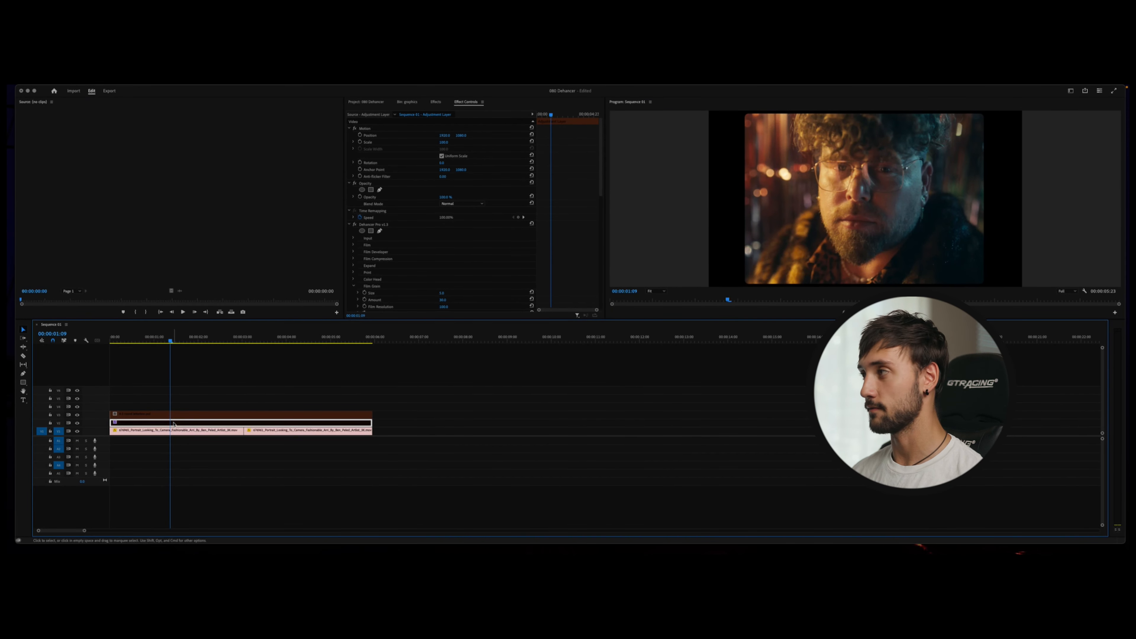
{"action": "key", "text": "shift+e"}
{"action": "key", "text": "shift+e"}
{"action": "key", "text": "shift+e"}
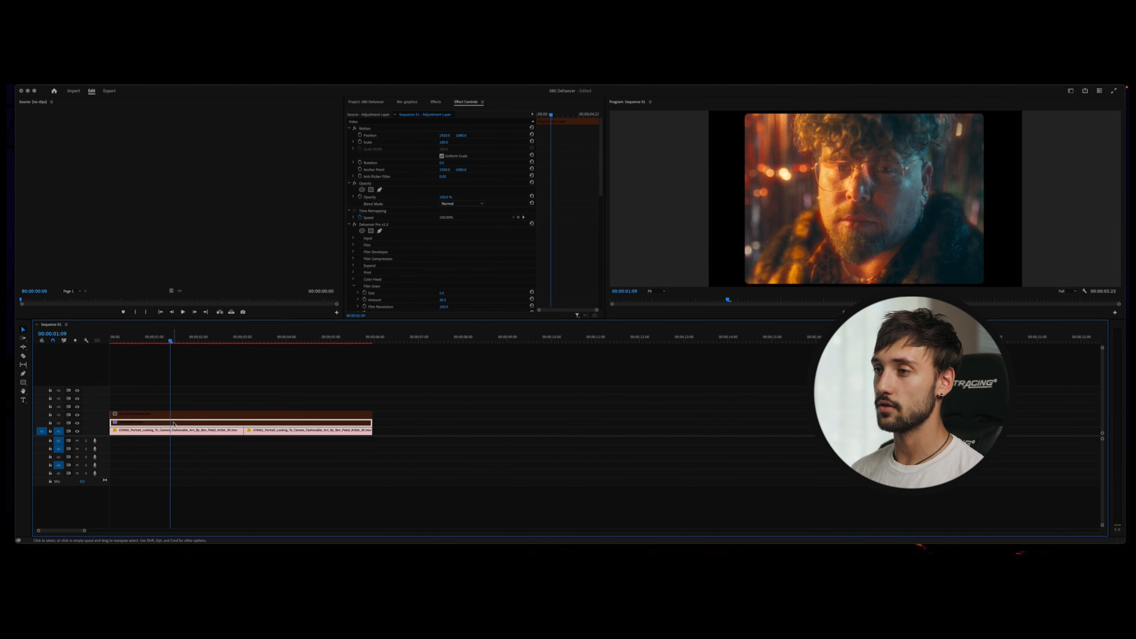
Step: Examine the Film Grain, Halation and Bloom settings of the adjustment layer
{"action": "scroll", "coordinate": [465, 267], "scroll_direction": "down", "scroll_amount": 8}
{"action": "scroll", "coordinate": [468, 247], "scroll_direction": "up", "scroll_amount": 1}
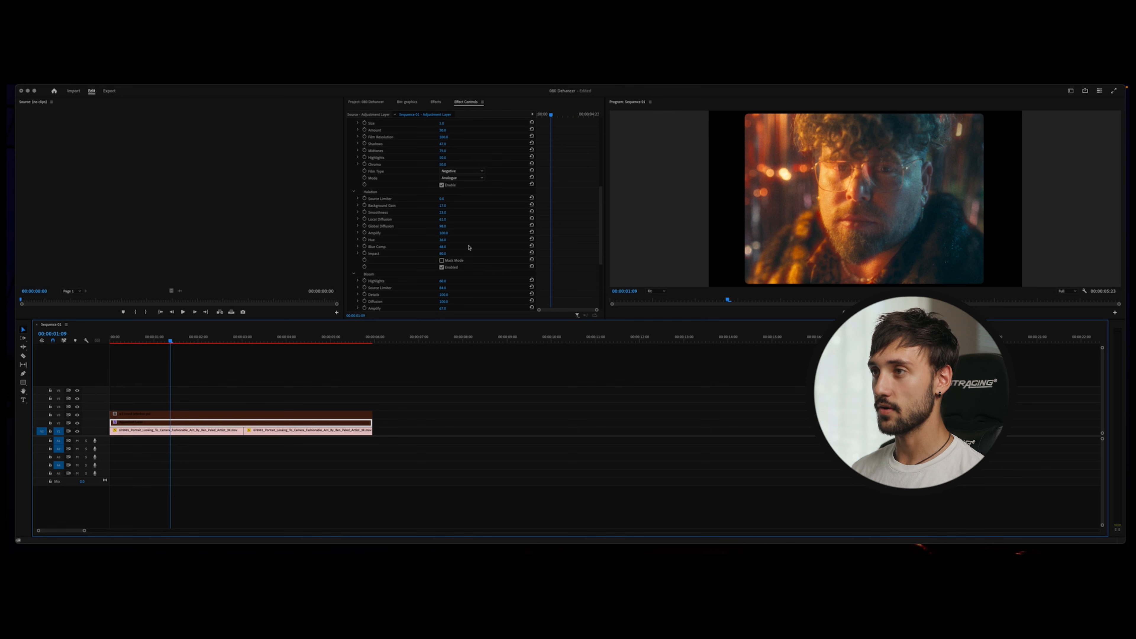